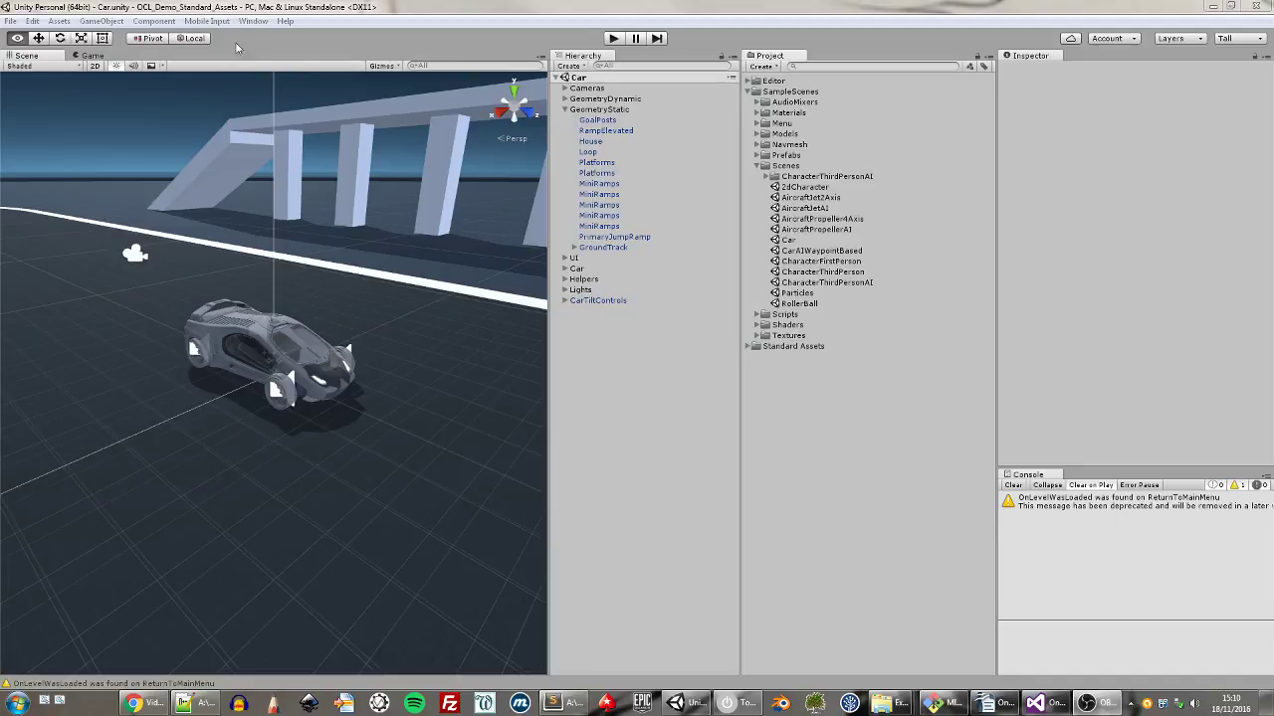
- Play the Car scene and browse the 2D and Characters entries of the English Sample Assets menu
{"action": "left_click", "coordinate": [613, 37]}
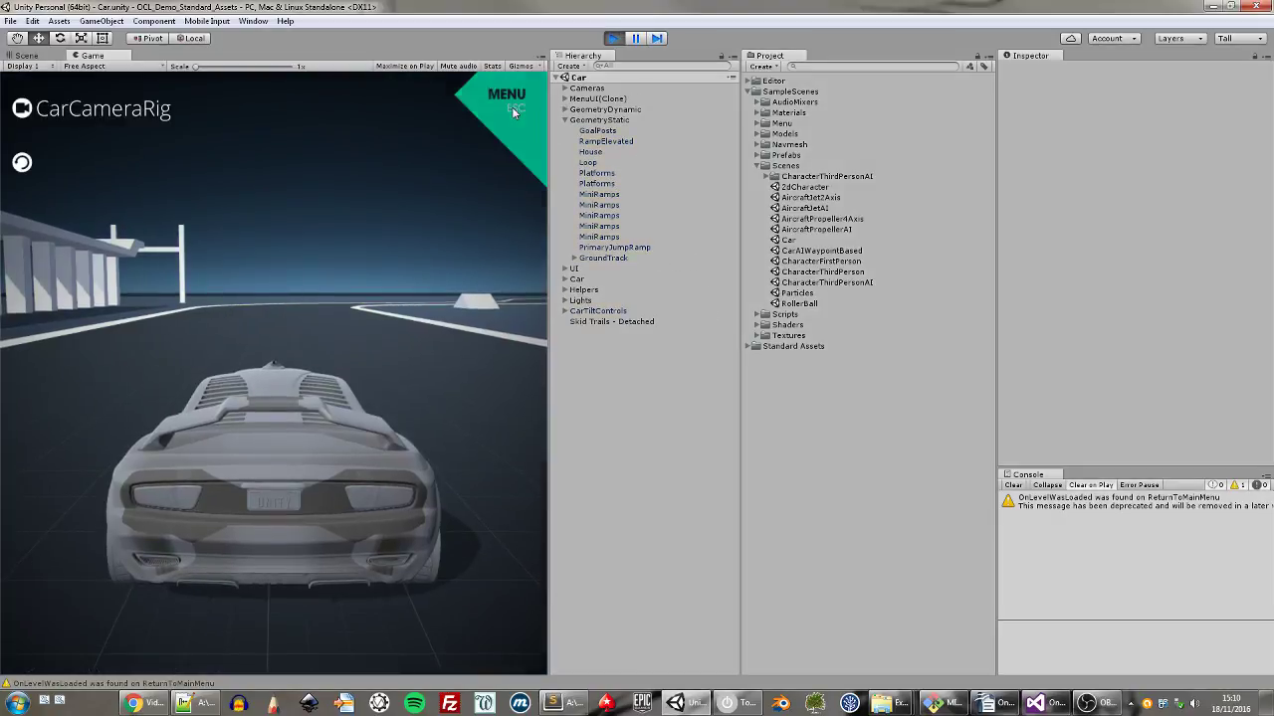
{"action": "left_click", "coordinate": [511, 107]}
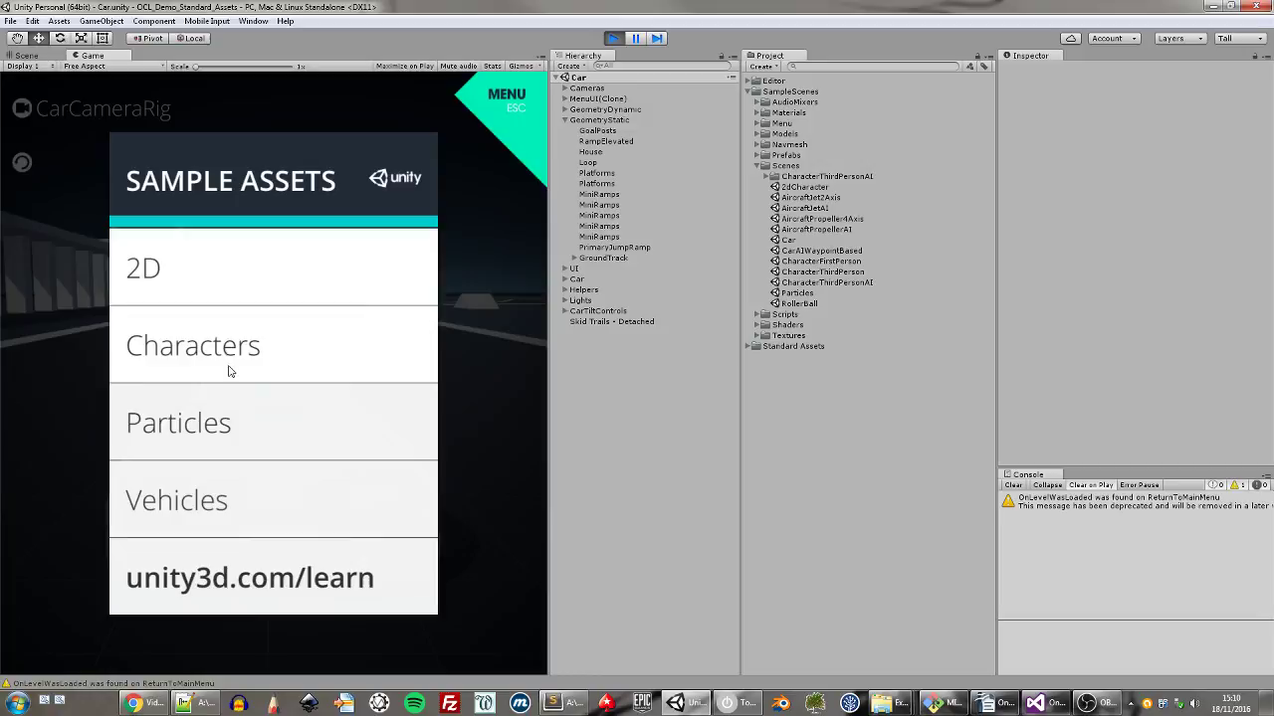
{"action": "left_click", "coordinate": [294, 254]}
{"action": "left_click", "coordinate": [296, 262]}
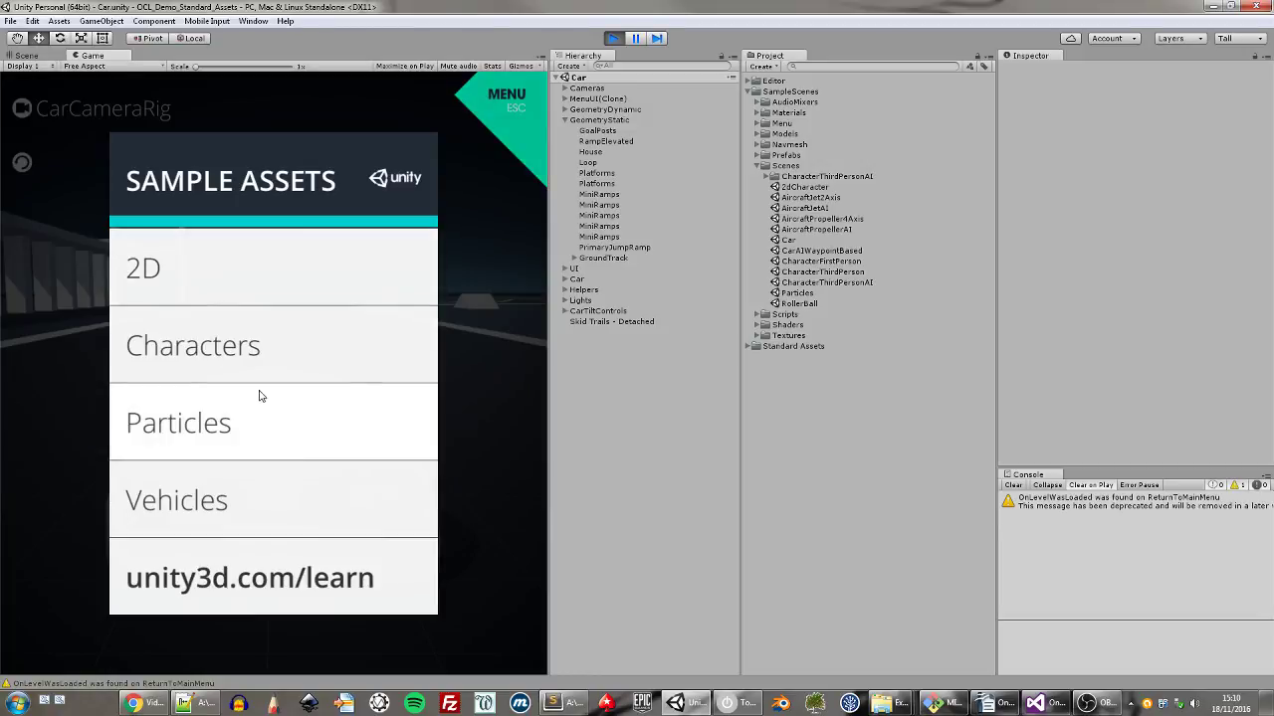
{"action": "left_click", "coordinate": [261, 345]}
{"action": "left_click", "coordinate": [288, 257]}
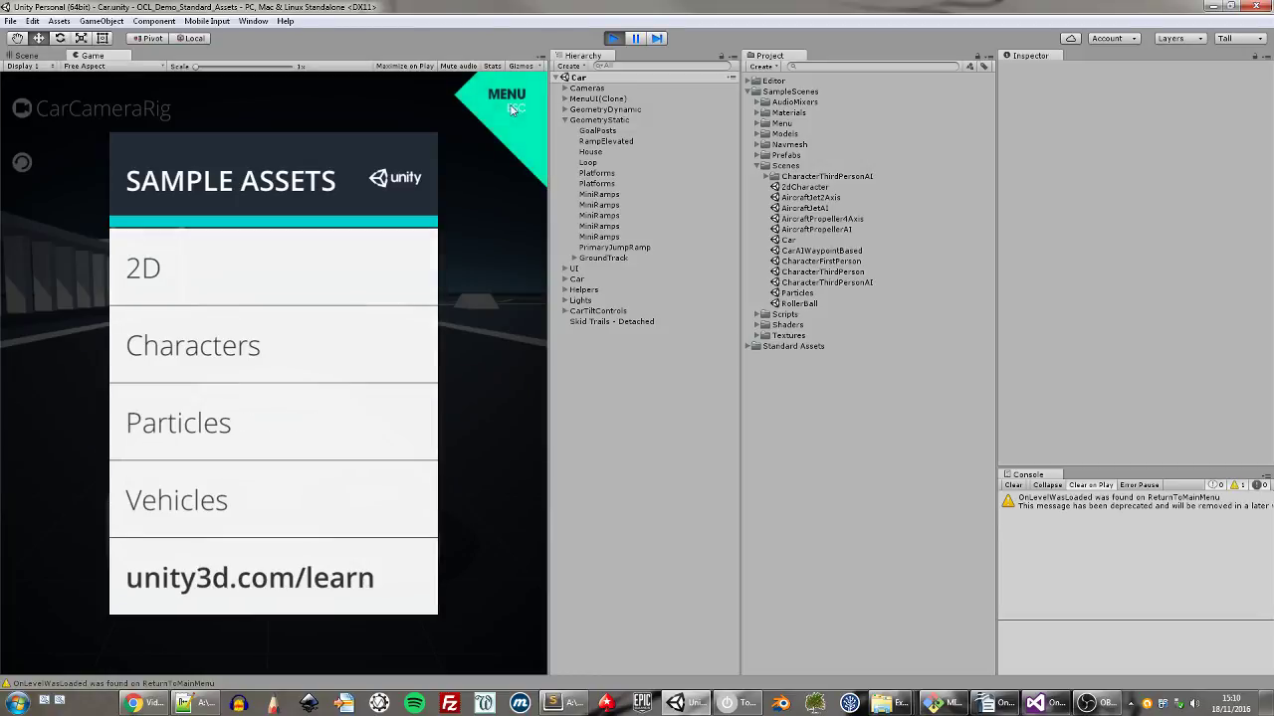
- Stop play mode and import all files from Packages/OneClickLocalization.unitypackage
{"action": "left_click", "coordinate": [511, 106]}
{"action": "left_click", "coordinate": [614, 39]}
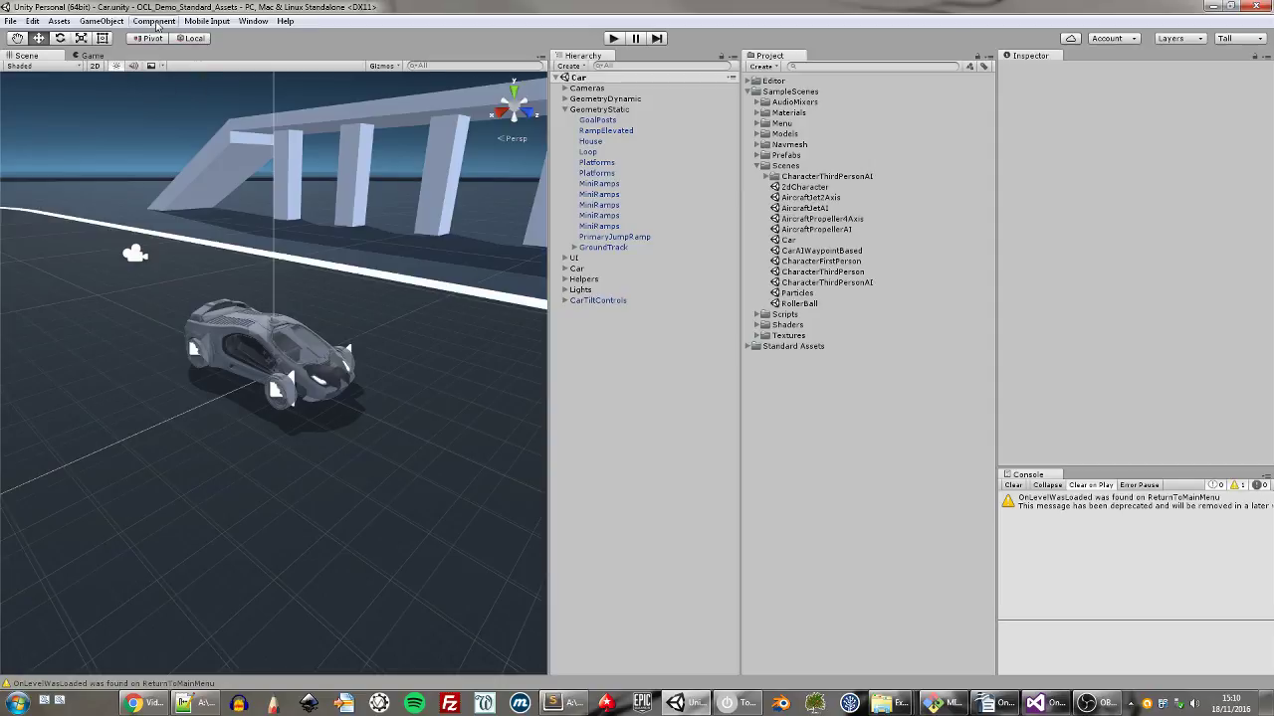
{"action": "left_click", "coordinate": [59, 21]}
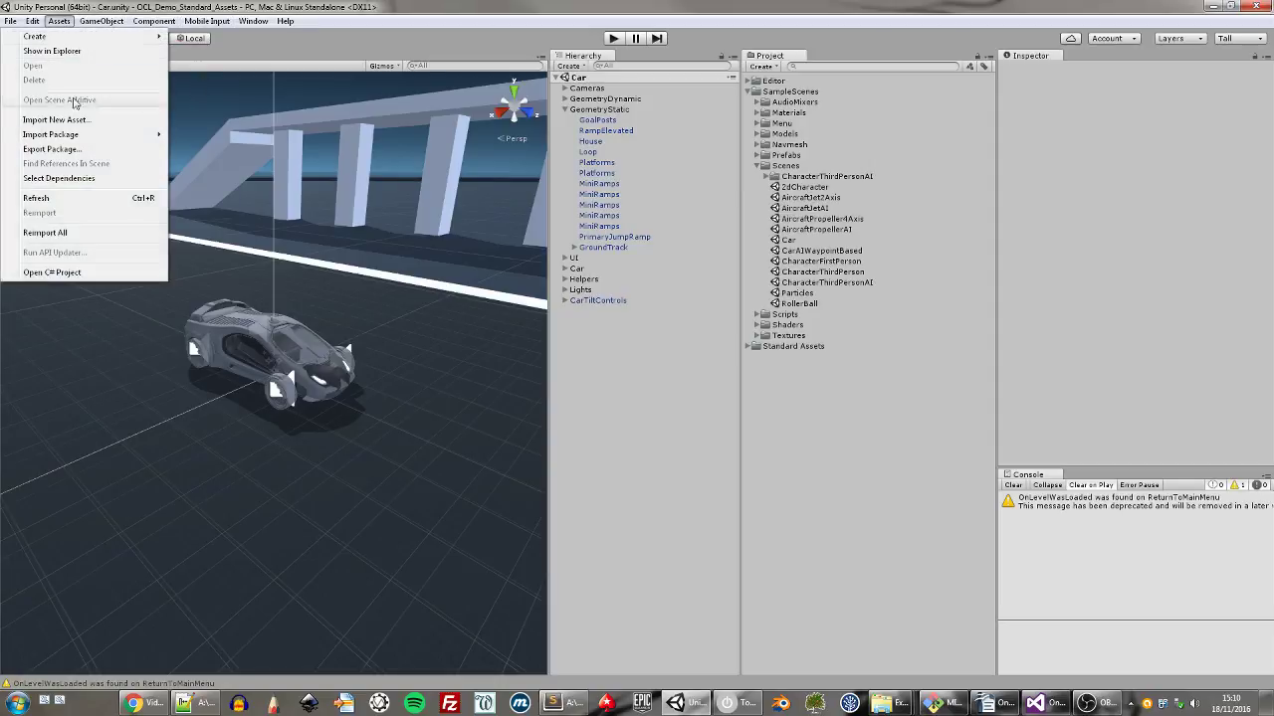
{"action": "mouse_move", "coordinate": [51, 134]}
{"action": "left_click", "coordinate": [242, 133]}
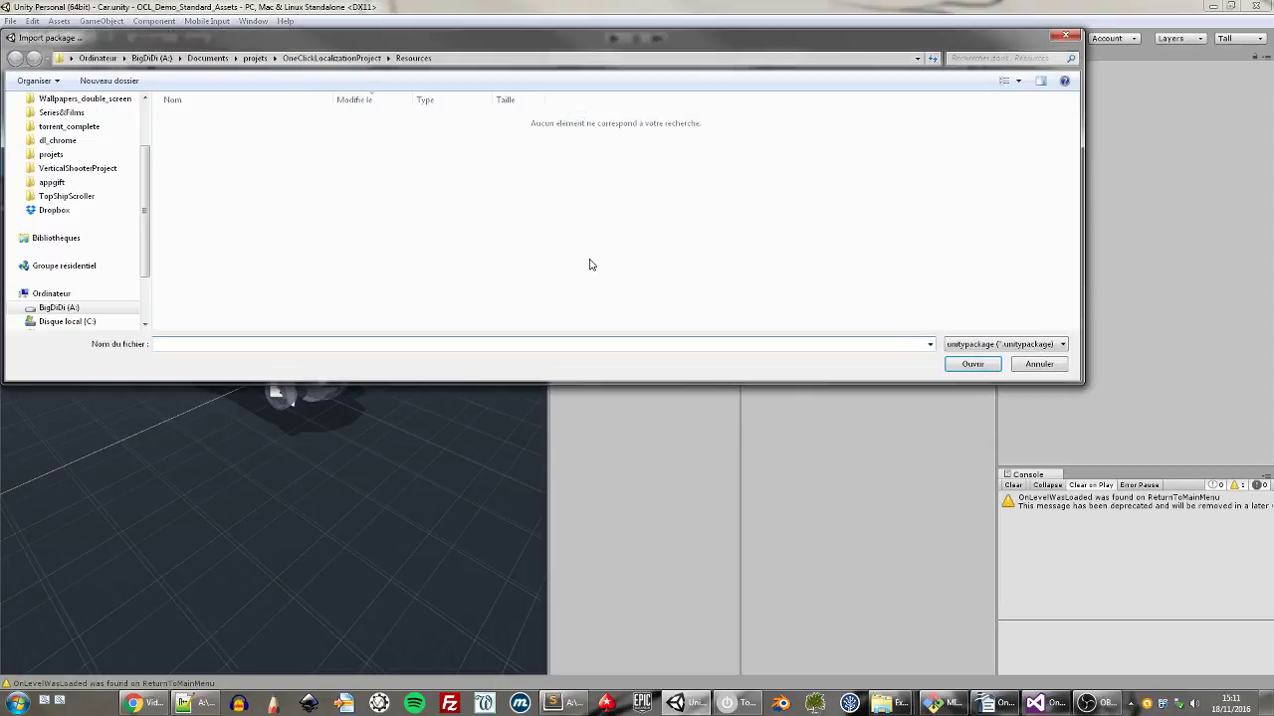
{"action": "left_click", "coordinate": [332, 58]}
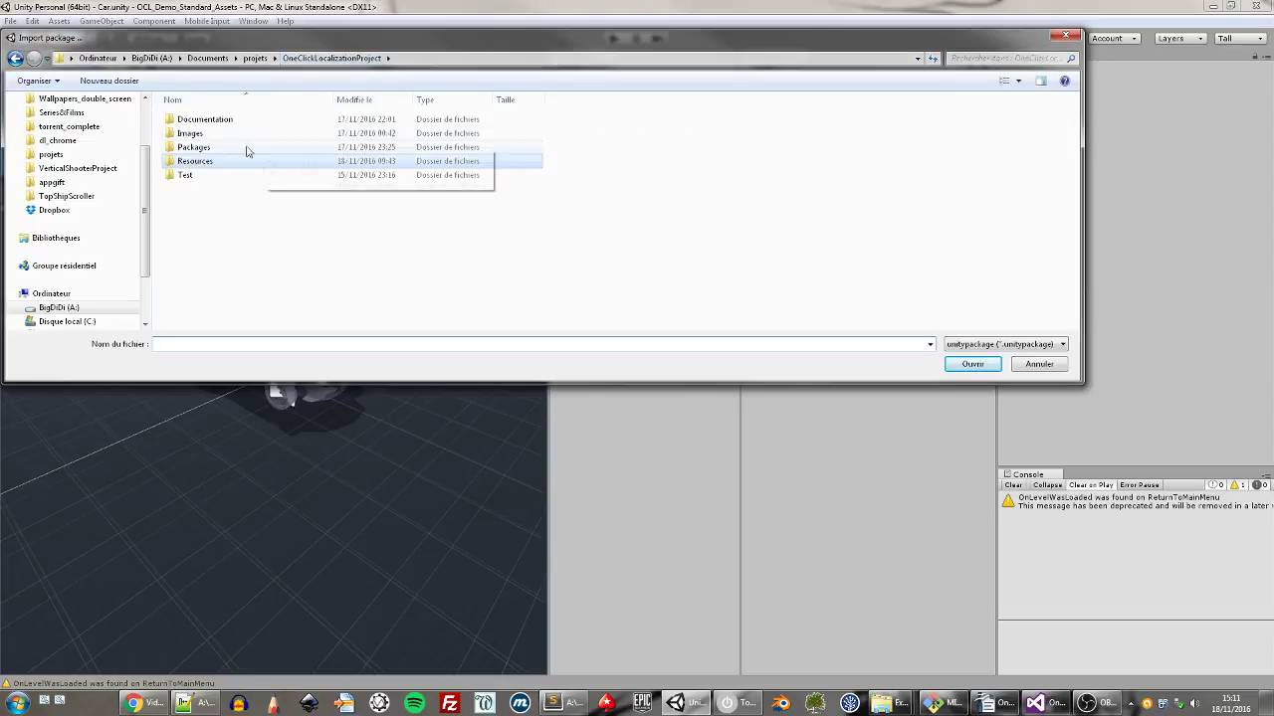
{"action": "double_click", "coordinate": [225, 148]}
{"action": "double_click", "coordinate": [241, 119]}
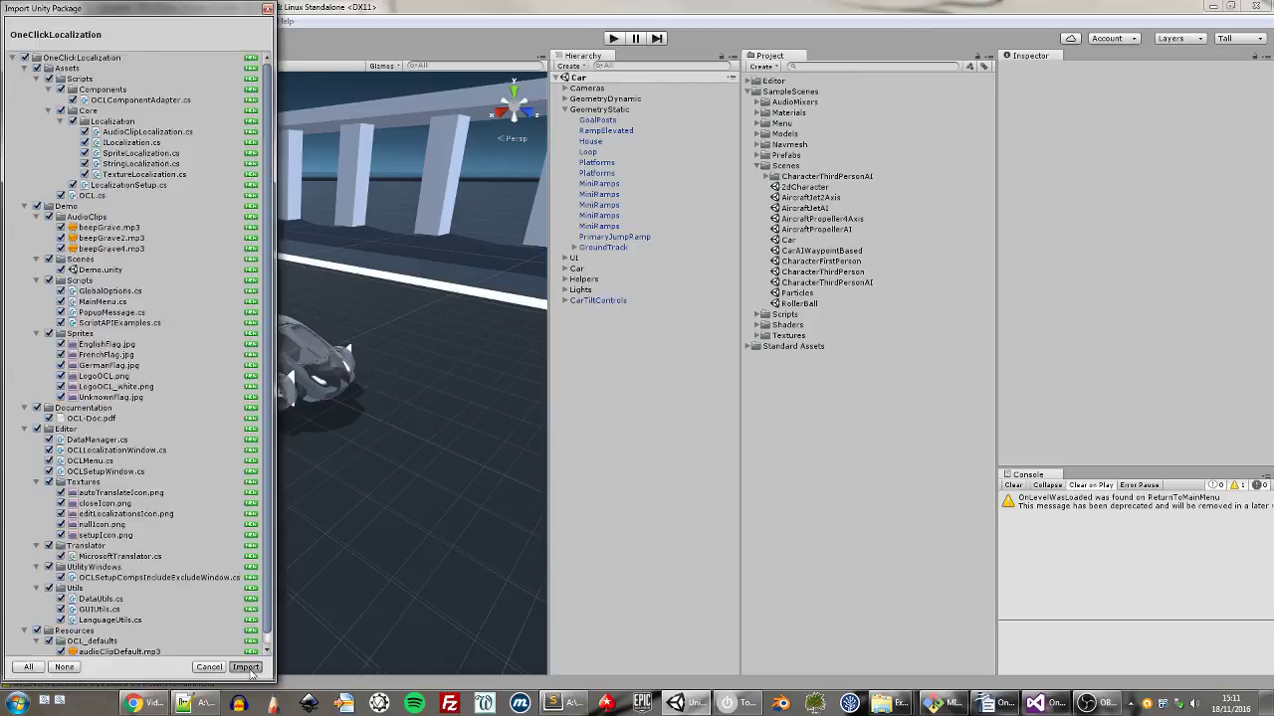
{"action": "left_click", "coordinate": [244, 668]}
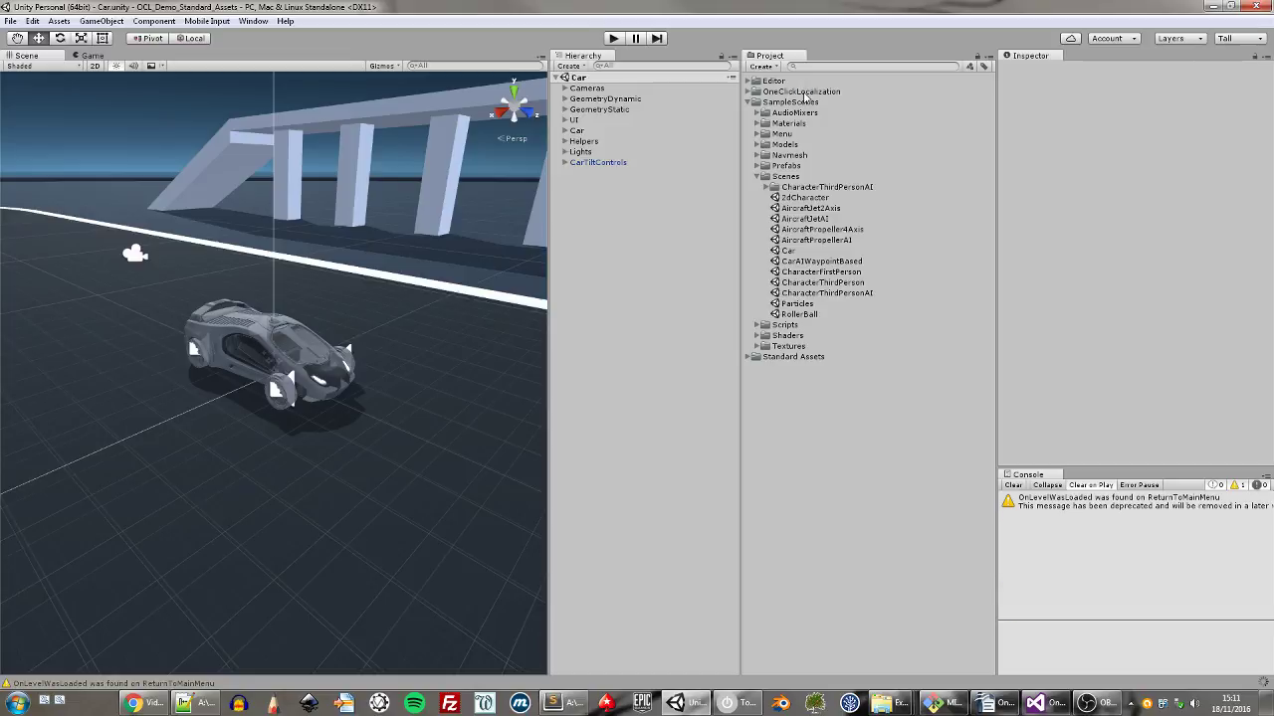
- Expand the OneClickLocalization folder and dock the OCL - Setup window beside the Inspector
{"action": "left_click", "coordinate": [804, 93]}
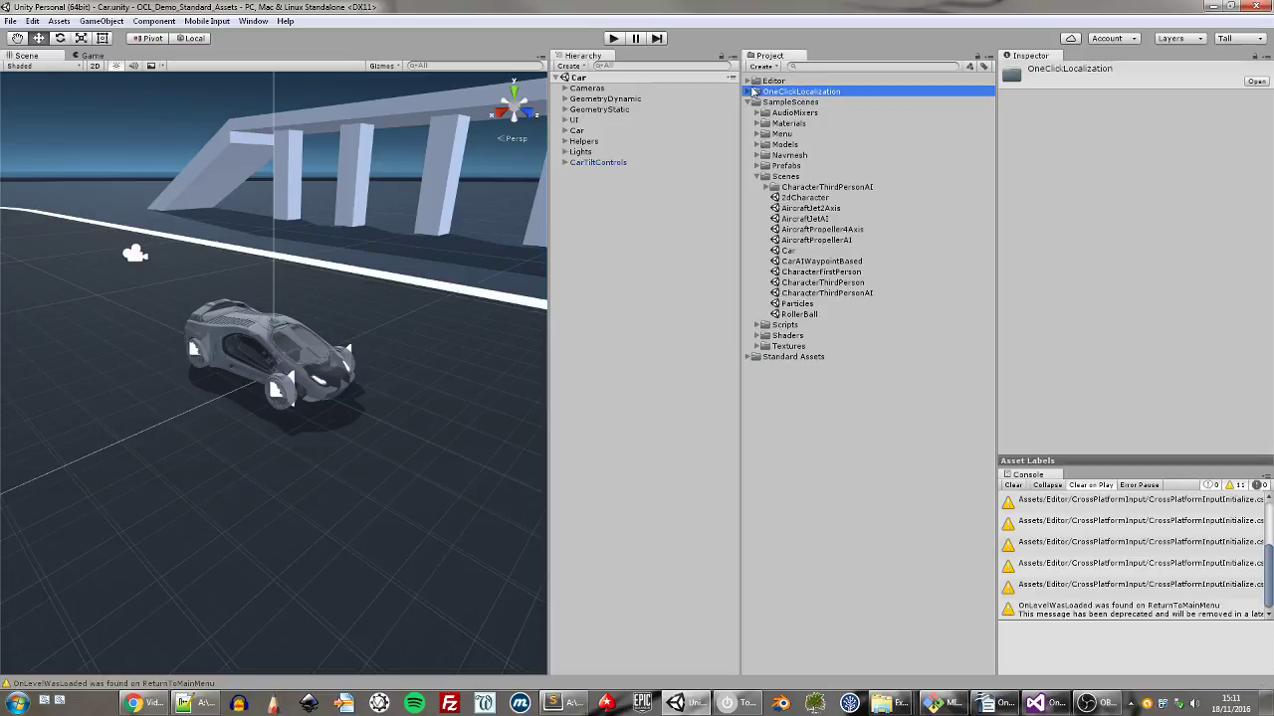
{"action": "left_click", "coordinate": [753, 92]}
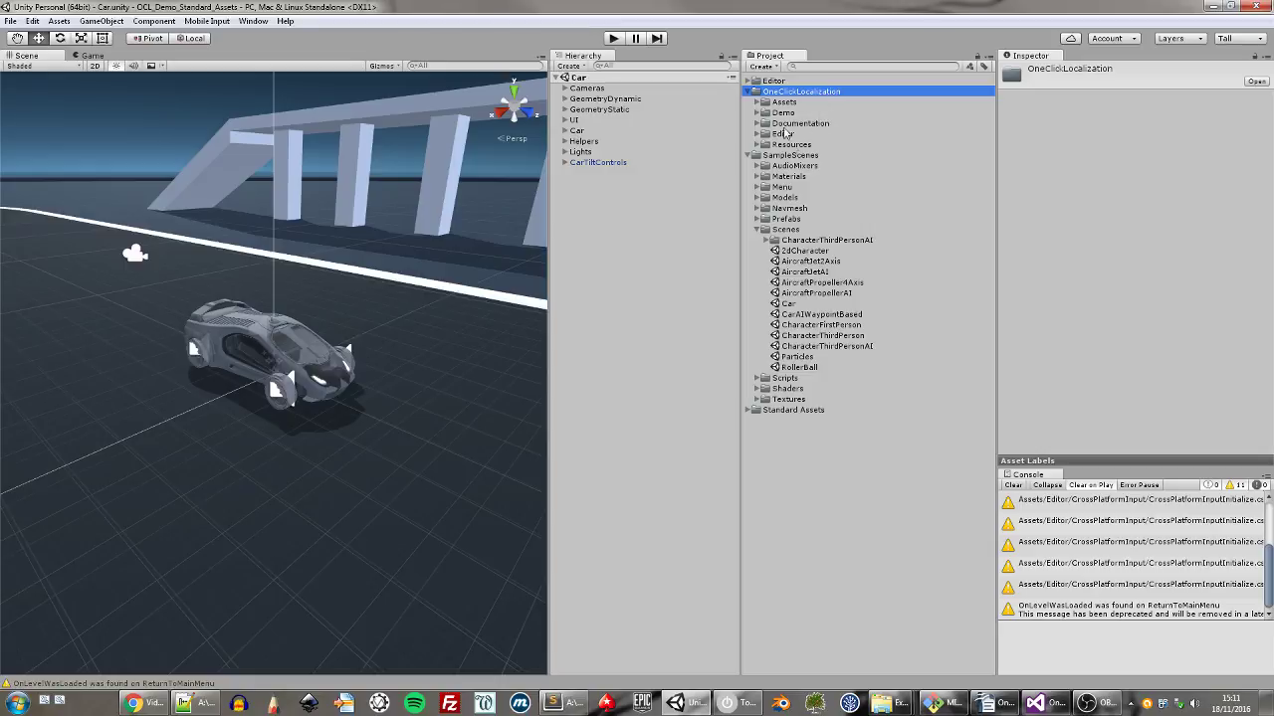
{"action": "left_click", "coordinate": [256, 22]}
{"action": "mouse_move", "coordinate": [145, 91]}
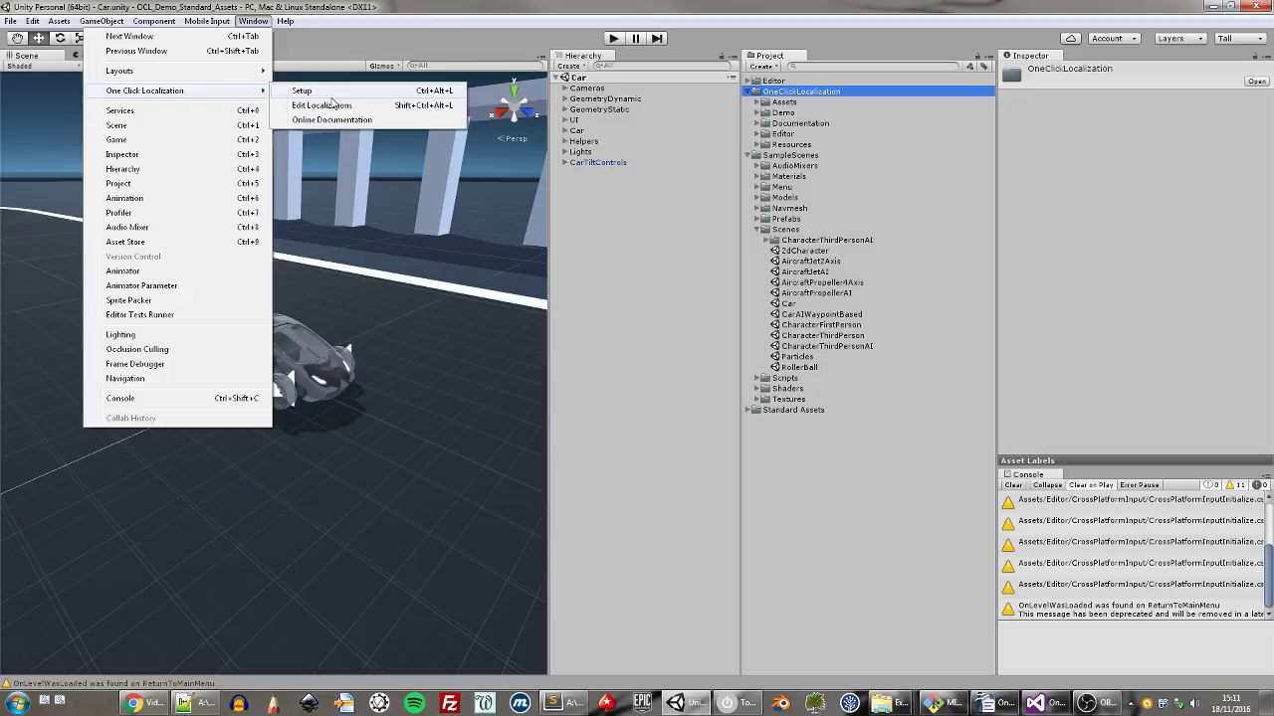
{"action": "left_click", "coordinate": [364, 92]}
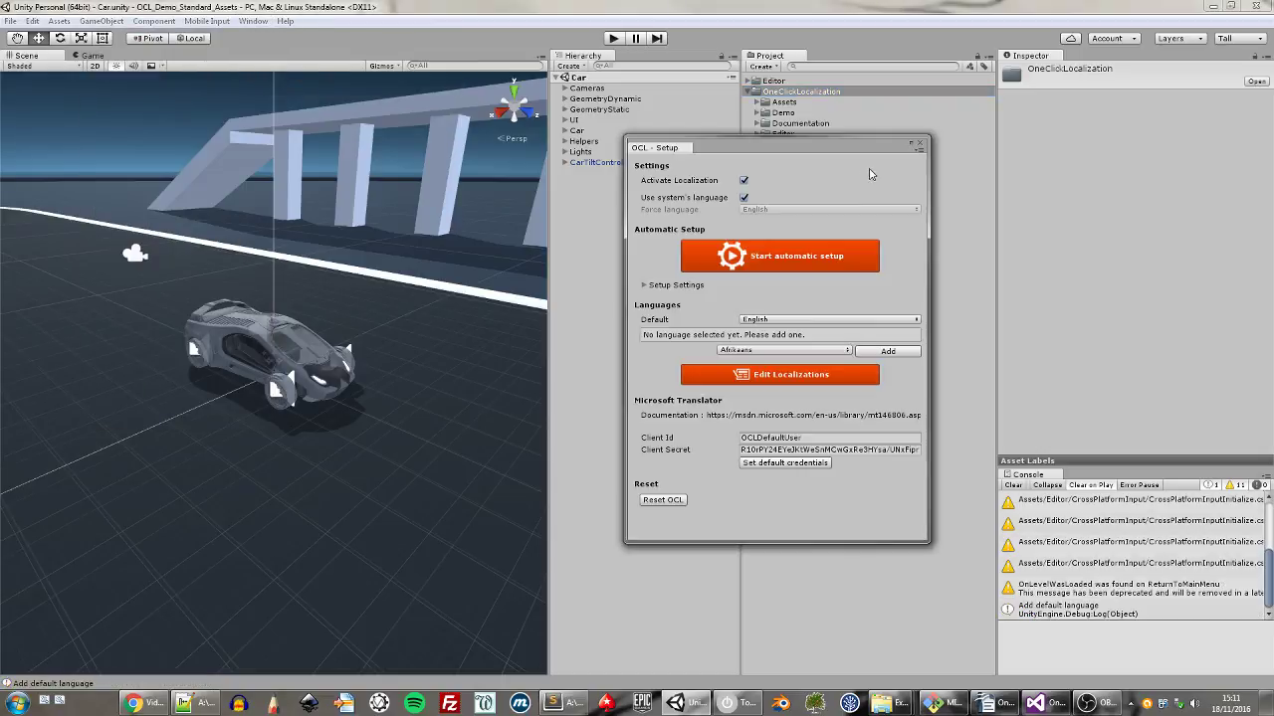
{"action": "left_click_drag", "start_coordinate": [668, 148], "coordinate": [1094, 59]}
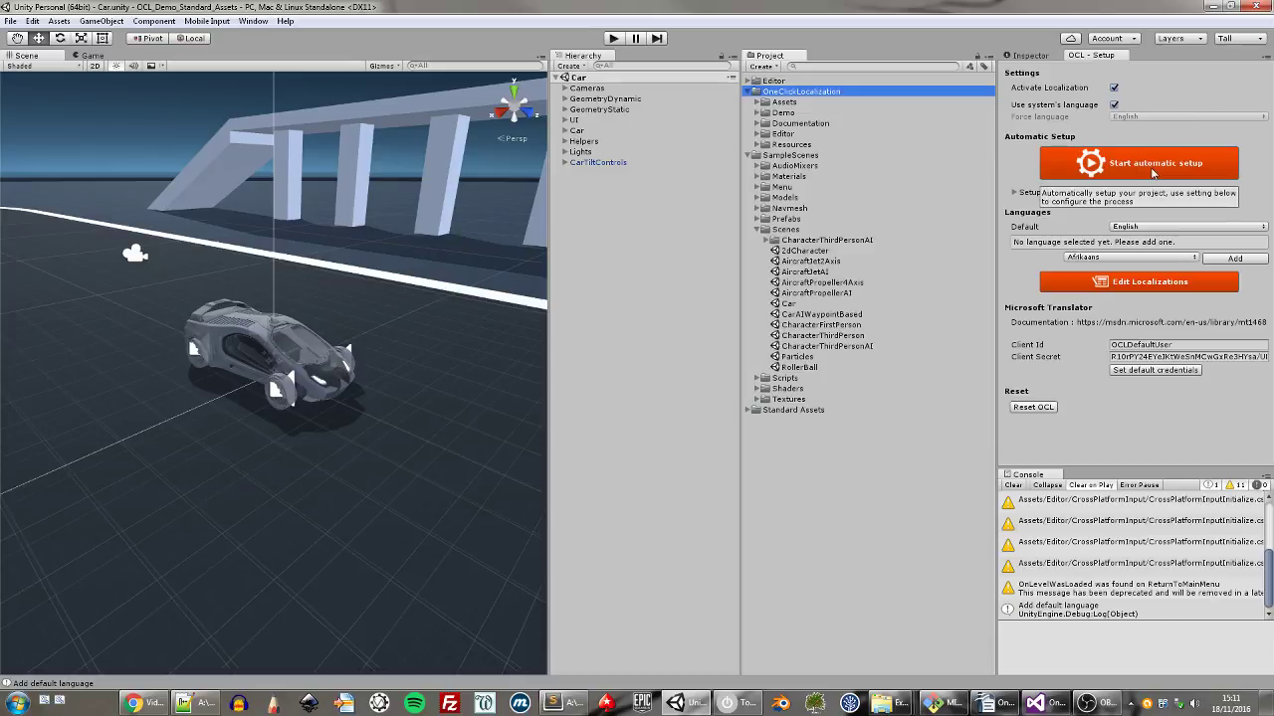
- Run the automatic setup to extract 28 strings from 12 scenes and 165 prefabs
{"action": "left_click", "coordinate": [1153, 174]}
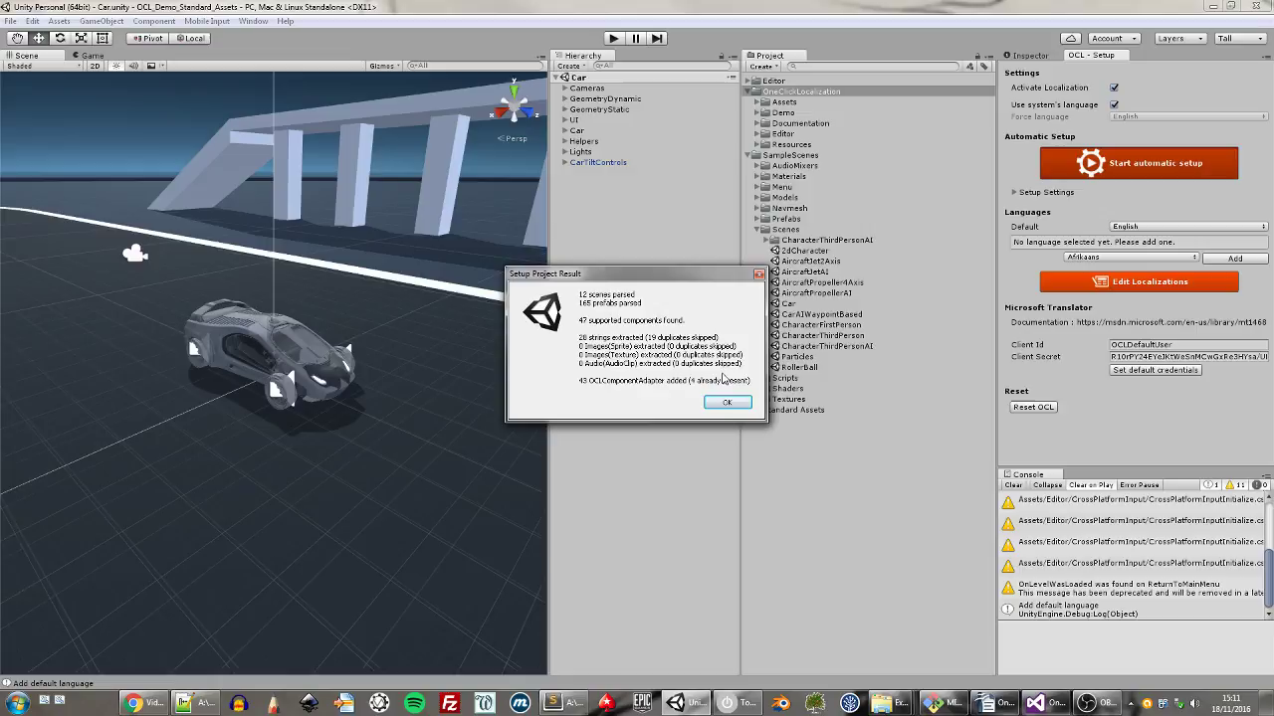
{"action": "left_click", "coordinate": [738, 403]}
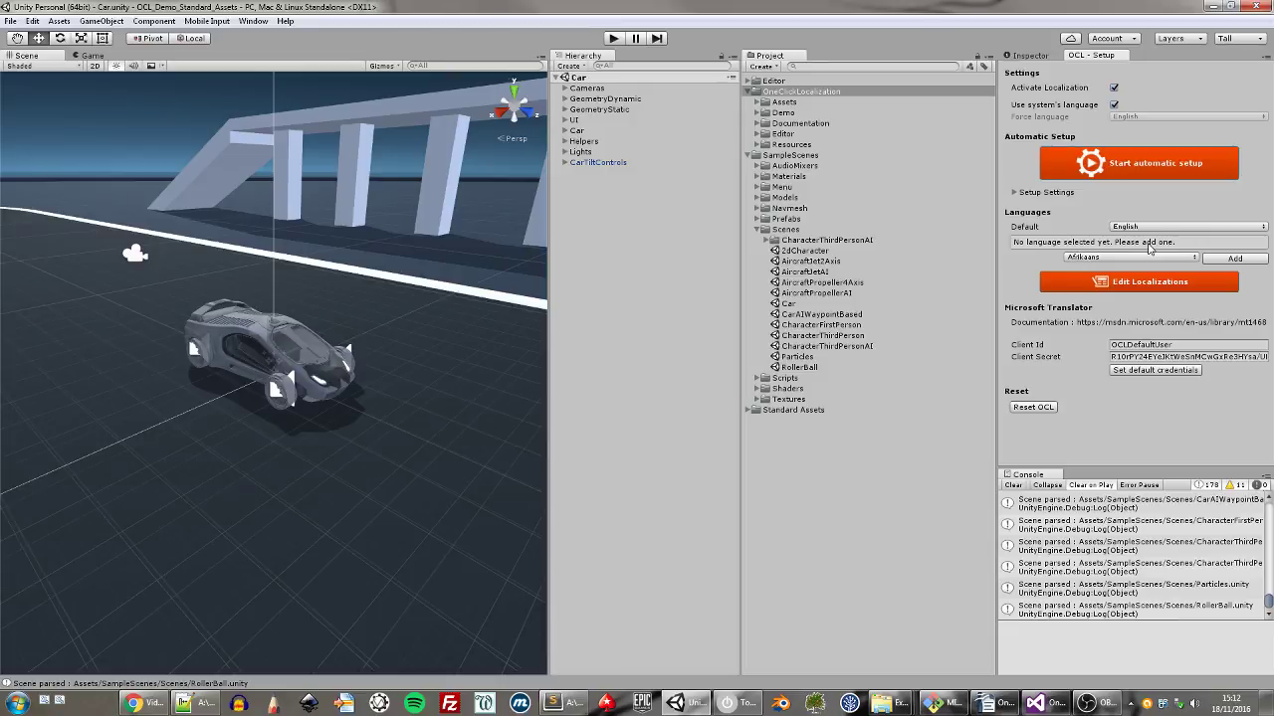
- Add French and then German from the Languages dropdown, each starting at 0/28 translated
{"action": "left_click", "coordinate": [1154, 258]}
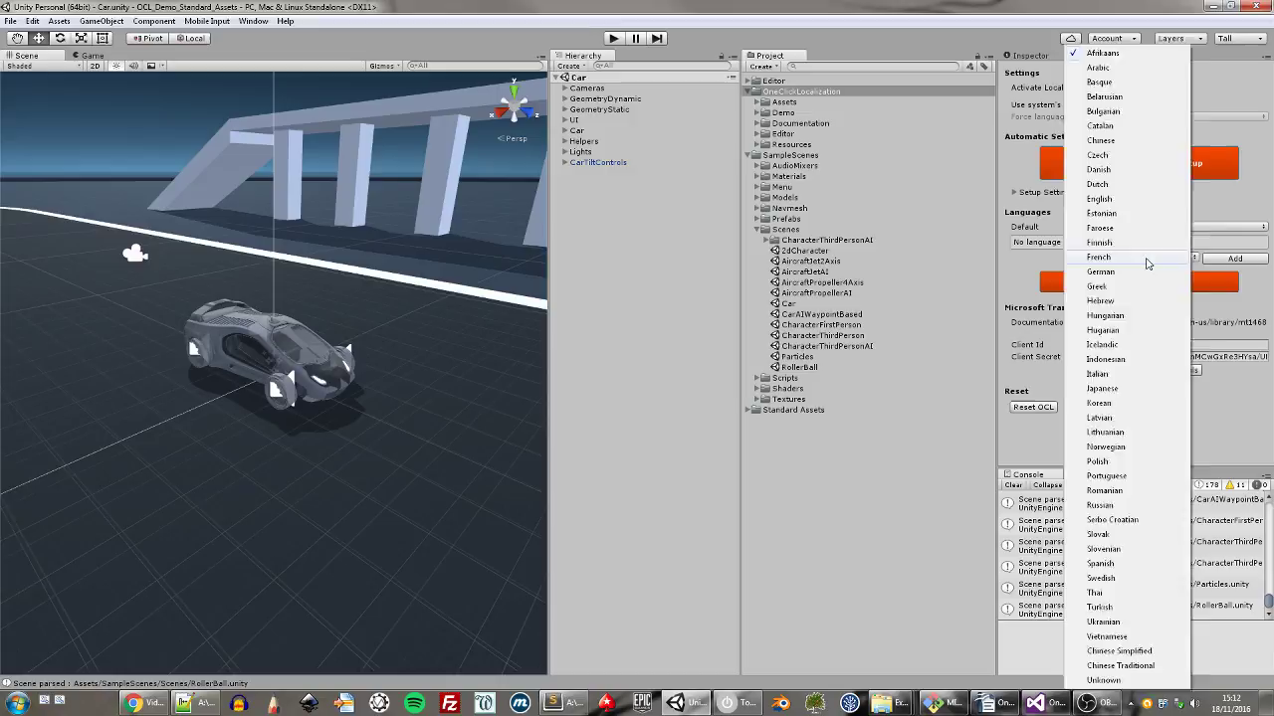
{"action": "left_click", "coordinate": [1146, 260]}
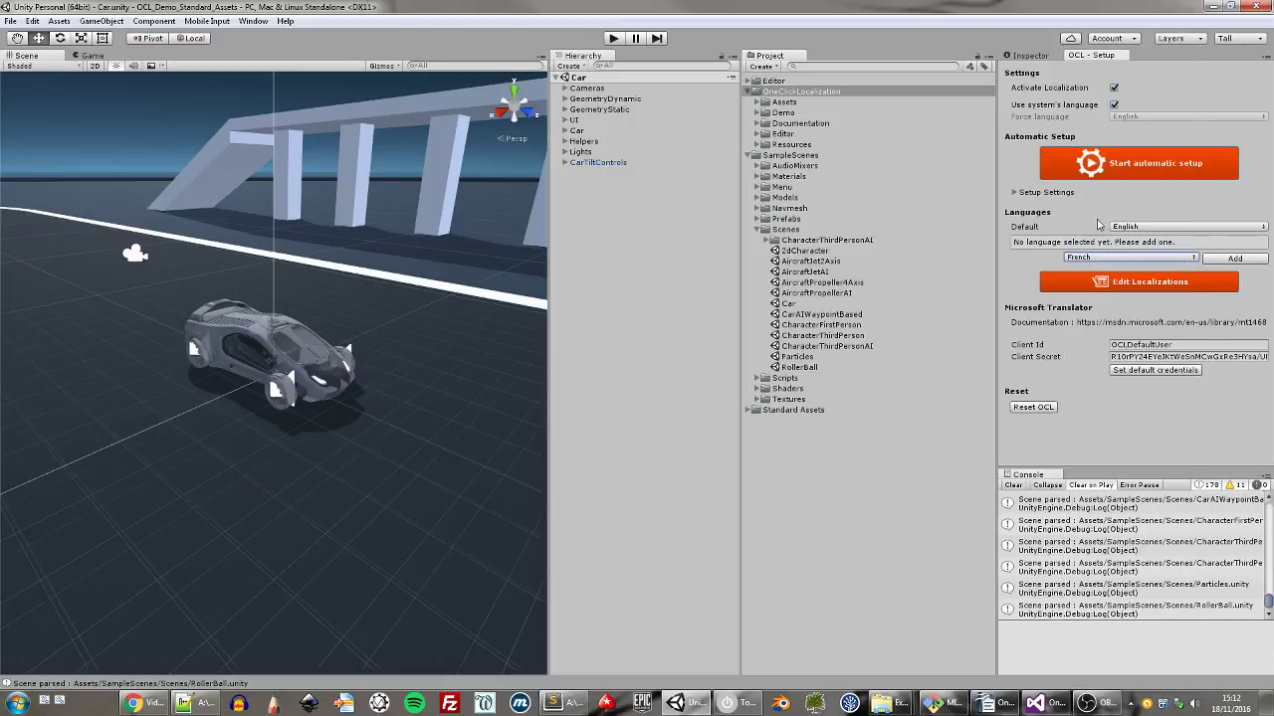
{"action": "left_click", "coordinate": [1218, 260]}
{"action": "left_click", "coordinate": [1174, 267]}
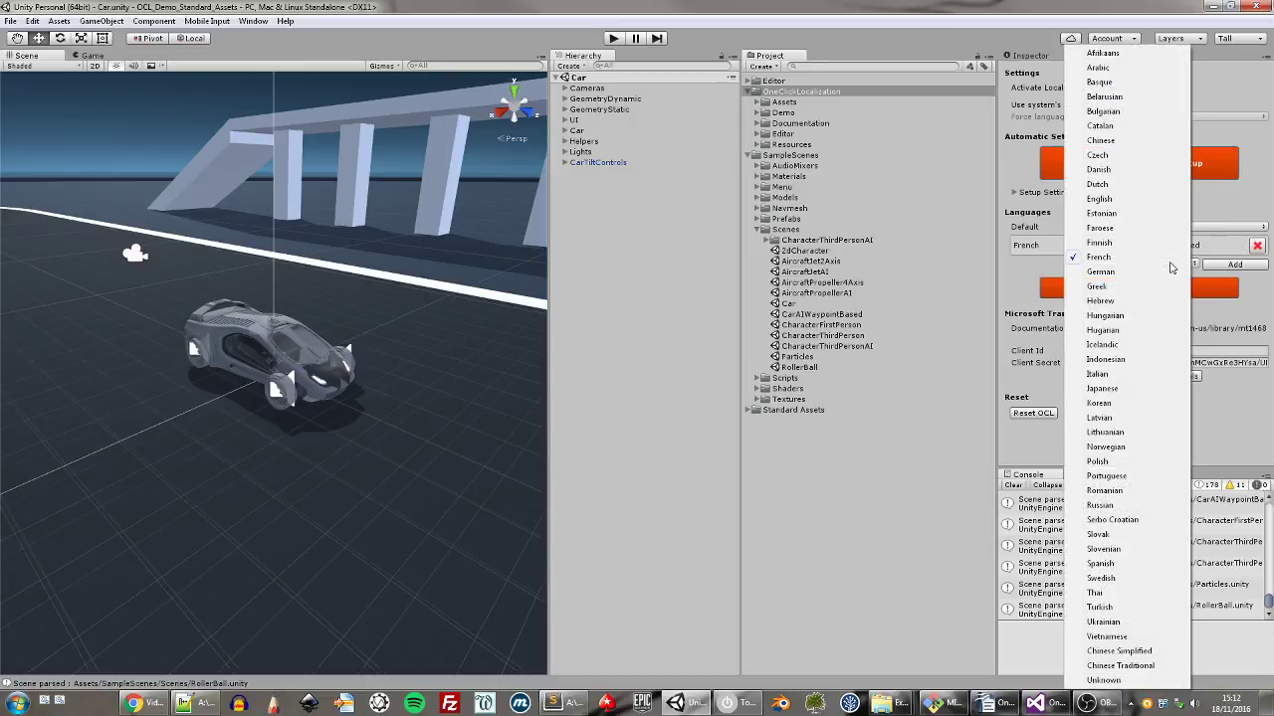
{"action": "left_click", "coordinate": [1145, 275]}
{"action": "left_click", "coordinate": [1237, 264]}
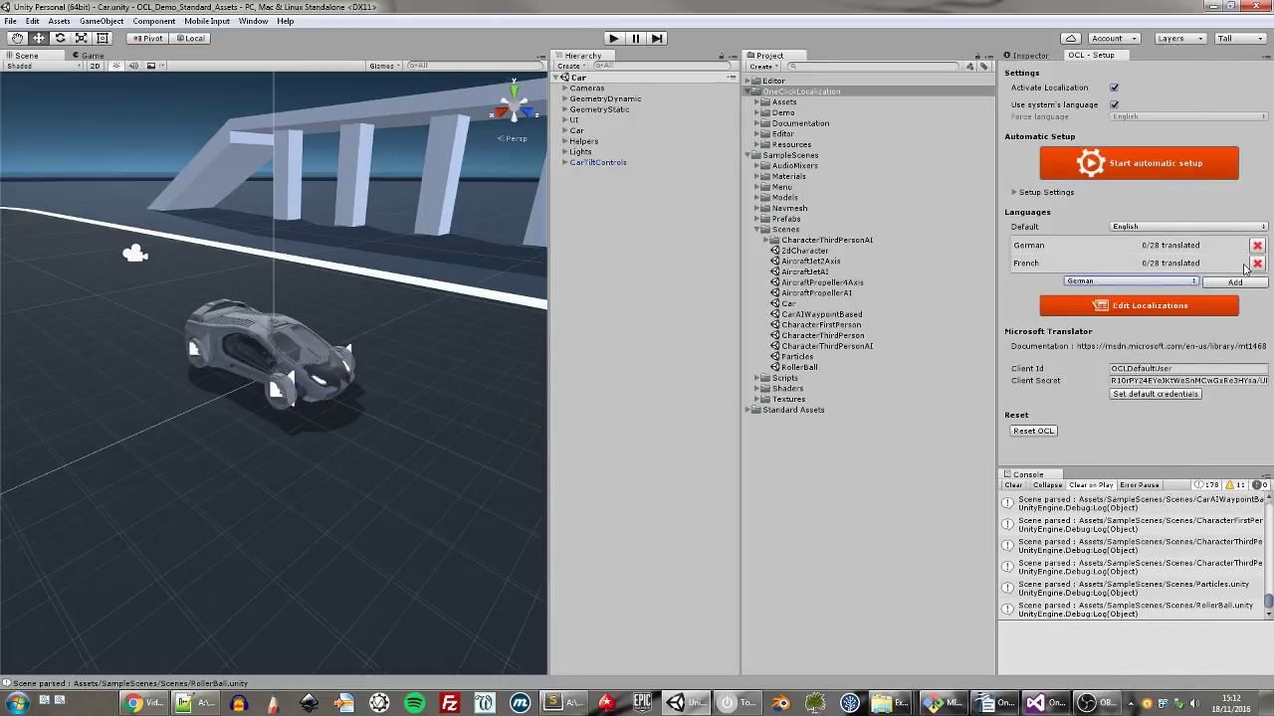
{"action": "left_click", "coordinate": [1133, 304]}
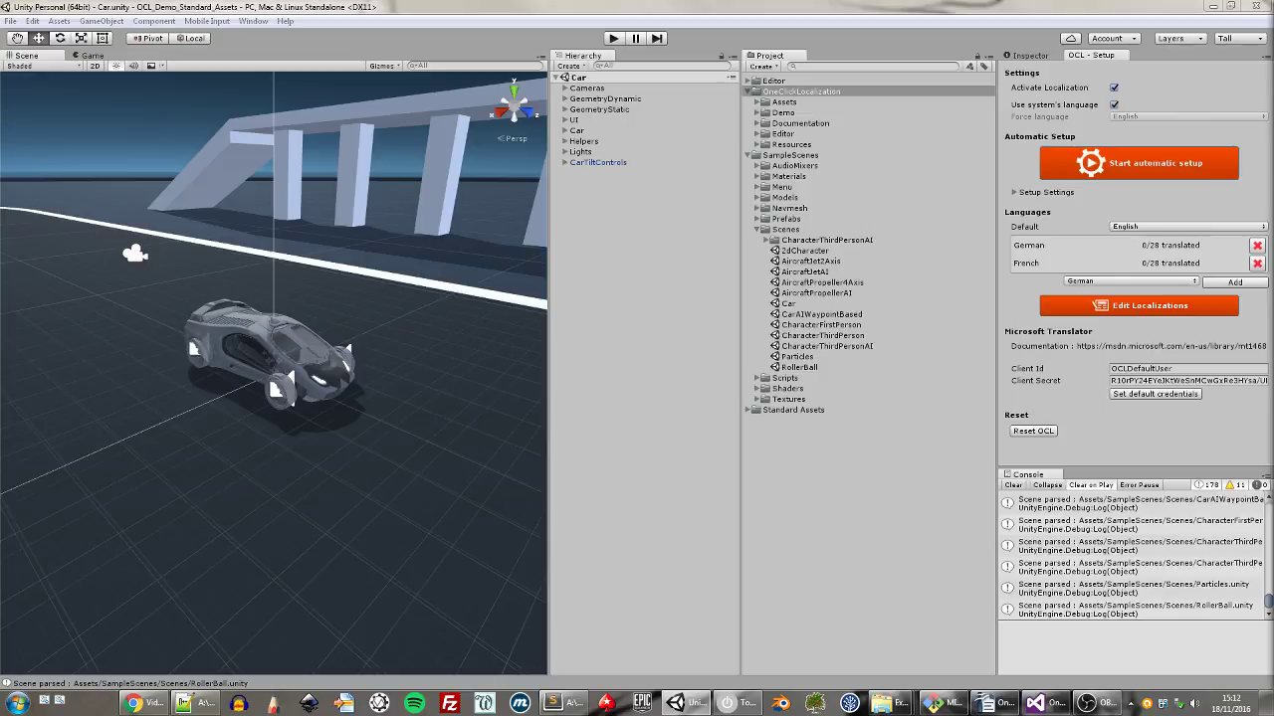
- Widen the OCL - Localization window and scroll through the 28 extracted strings
{"action": "mouse_move", "coordinate": [1234, 40]}
{"action": "left_mouse_down"}
{"action": "mouse_move", "coordinate": [185, 39]}
{"action": "mouse_move", "coordinate": [119, 18]}
{"action": "mouse_move", "coordinate": [373, 85]}
{"action": "left_mouse_up"}
{"action": "scroll", "coordinate": [660, 284], "scroll_direction": "down", "scroll_amount": 2}
{"action": "scroll", "coordinate": [631, 273], "scroll_direction": "down", "scroll_amount": 3}
{"action": "scroll", "coordinate": [631, 272], "scroll_direction": "down", "scroll_amount": 1}
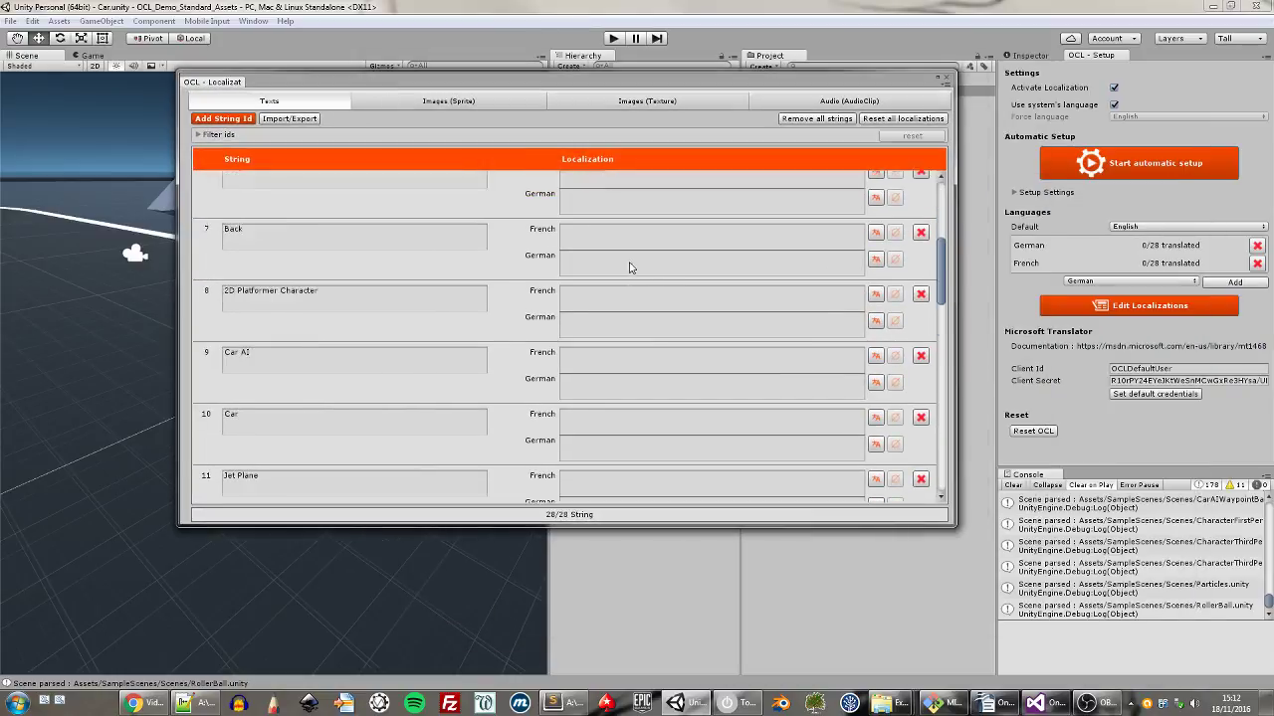
{"action": "scroll", "coordinate": [619, 257], "scroll_direction": "down", "scroll_amount": 4}
{"action": "scroll", "coordinate": [619, 257], "scroll_direction": "down", "scroll_amount": 5}
{"action": "scroll", "coordinate": [623, 285], "scroll_direction": "down", "scroll_amount": 5}
{"action": "scroll", "coordinate": [623, 281], "scroll_direction": "up", "scroll_amount": 3}
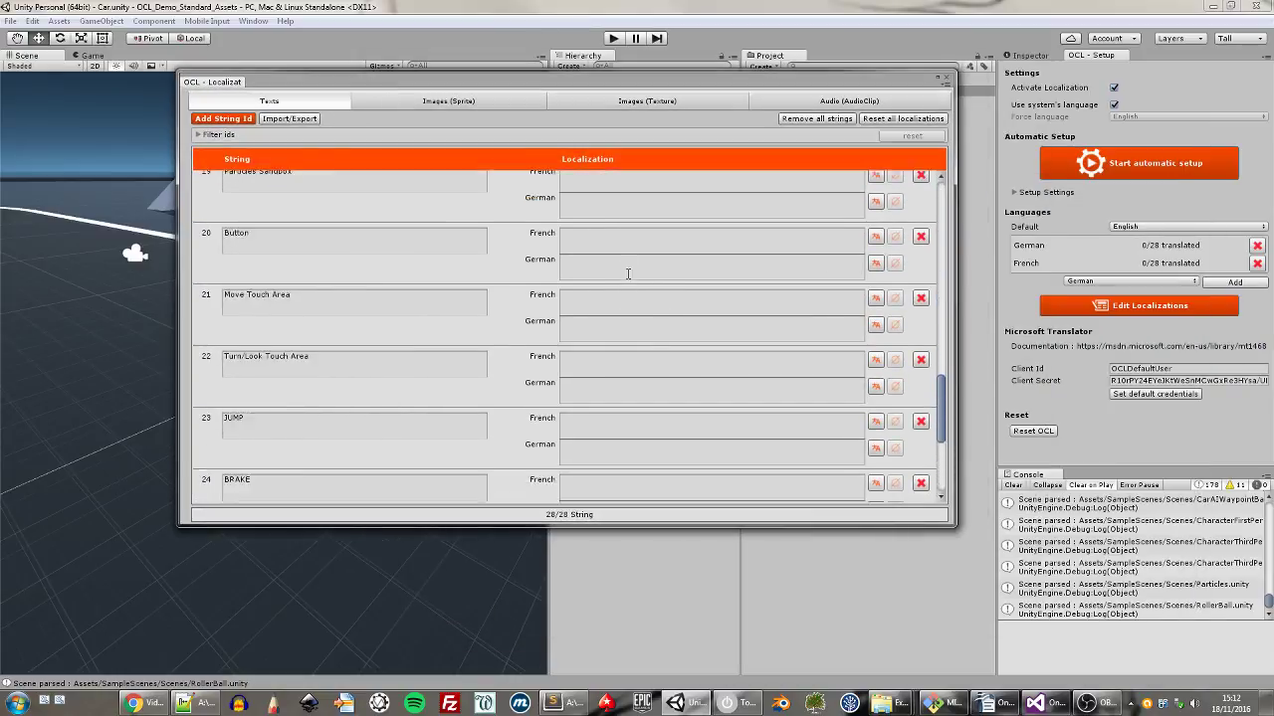
{"action": "scroll", "coordinate": [626, 276], "scroll_direction": "up", "scroll_amount": 8}
{"action": "scroll", "coordinate": [642, 298], "scroll_direction": "up", "scroll_amount": 9}
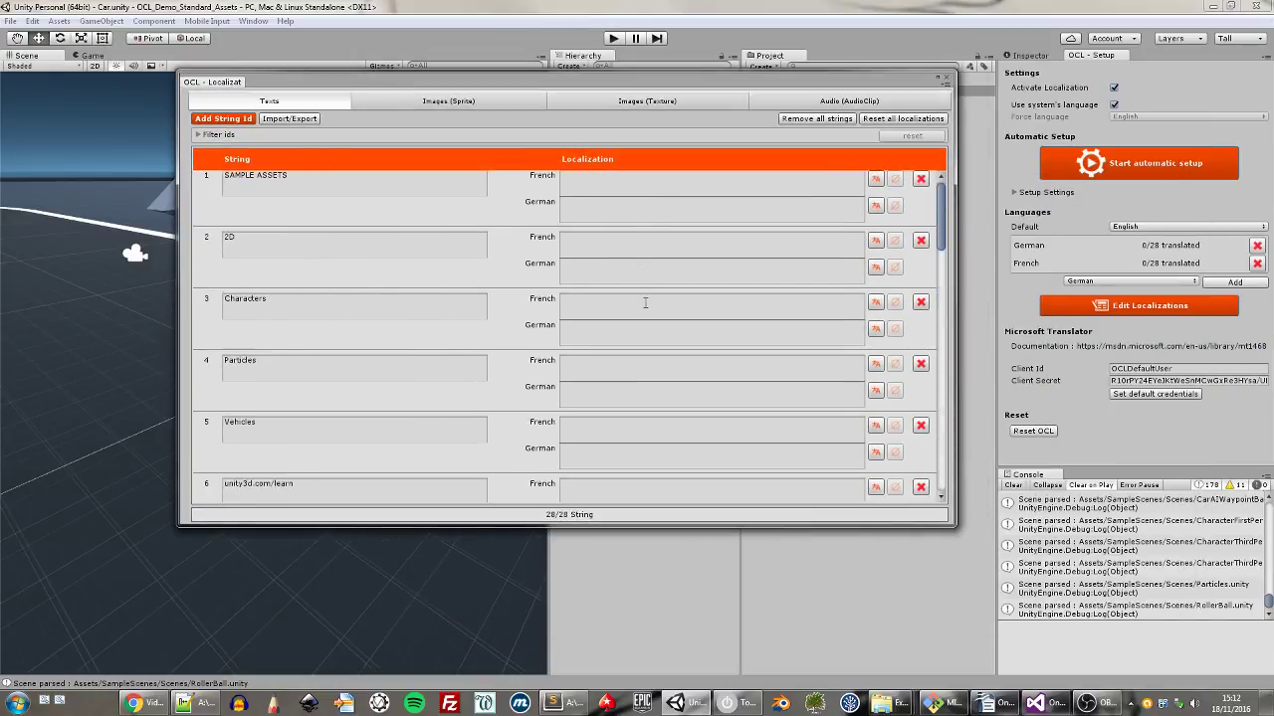
- Filter the string ids by 'character', leaving five entries
{"action": "left_click", "coordinate": [222, 136]}
{"action": "left_click", "coordinate": [325, 160]}
{"action": "type", "text": "character"}
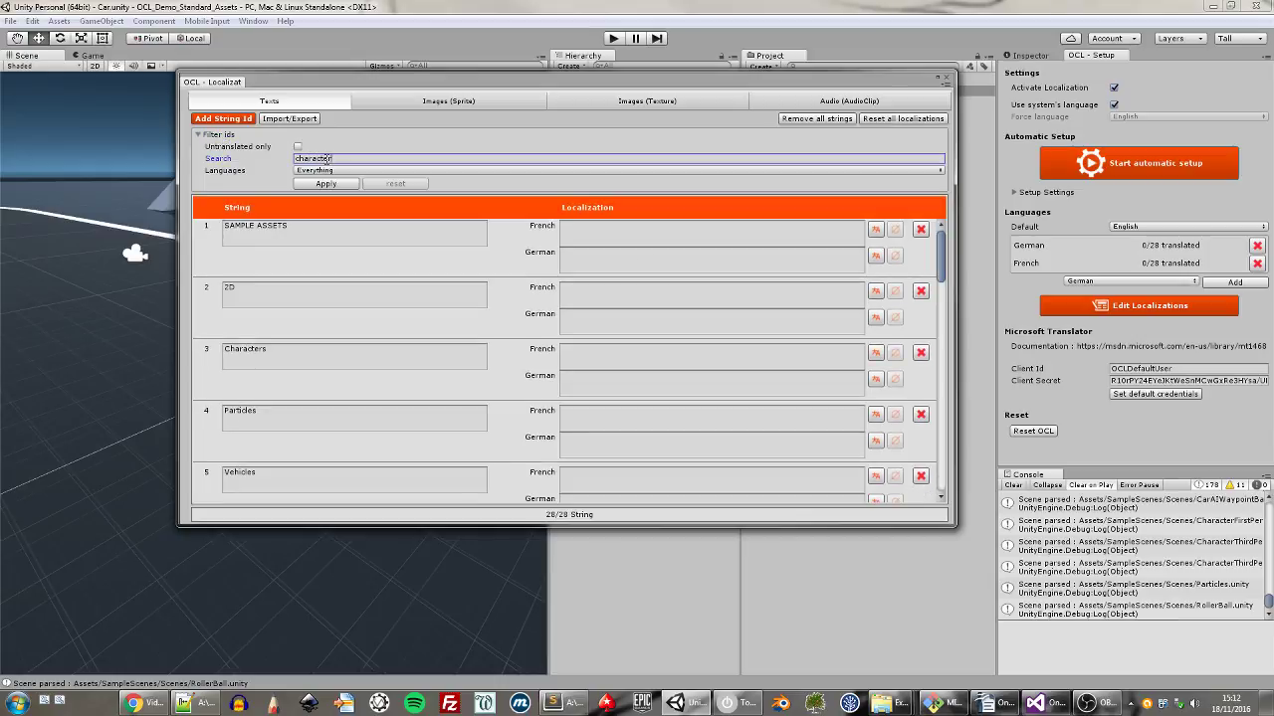
{"action": "key", "text": "Return"}
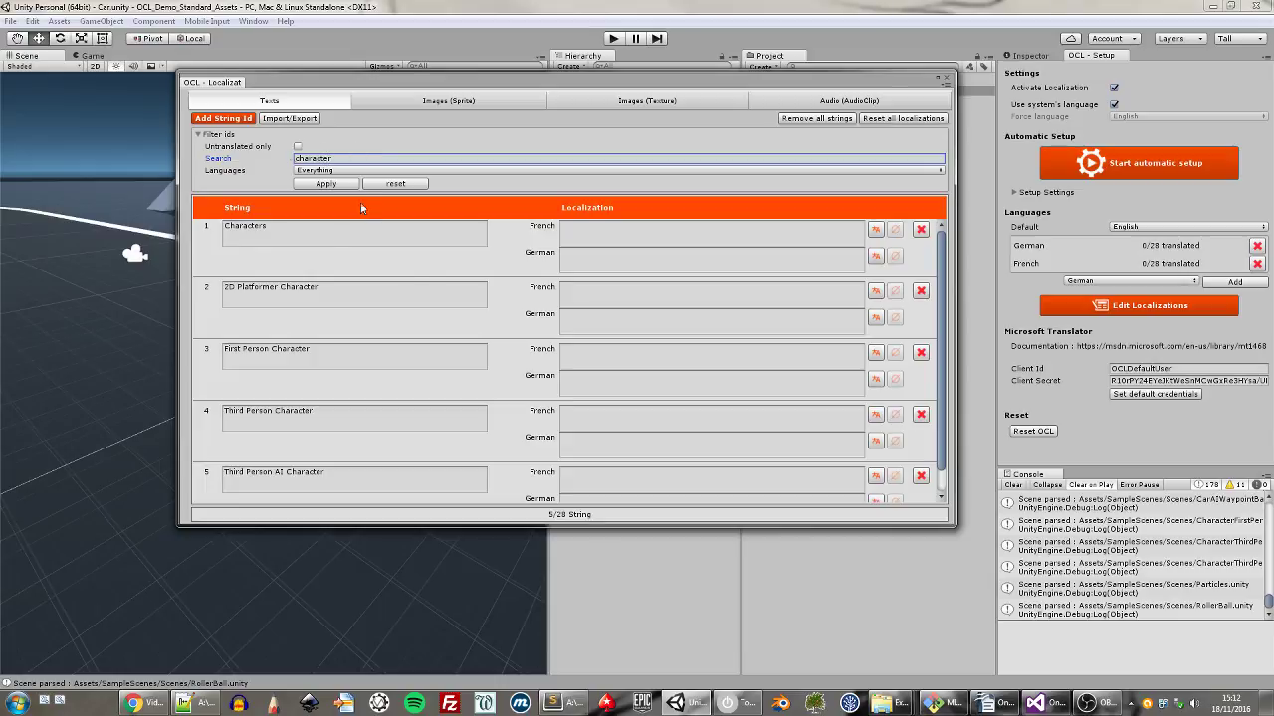
{"action": "scroll", "coordinate": [364, 263], "scroll_direction": "down", "scroll_amount": 1}
{"action": "scroll", "coordinate": [383, 274], "scroll_direction": "up", "scroll_amount": 1}
- Translate Characters (Personnages/Zeichen), 2D Platformer Character and First Person Character into French and German
{"action": "left_click", "coordinate": [601, 235]}
{"action": "type", "text": "Personnages"}
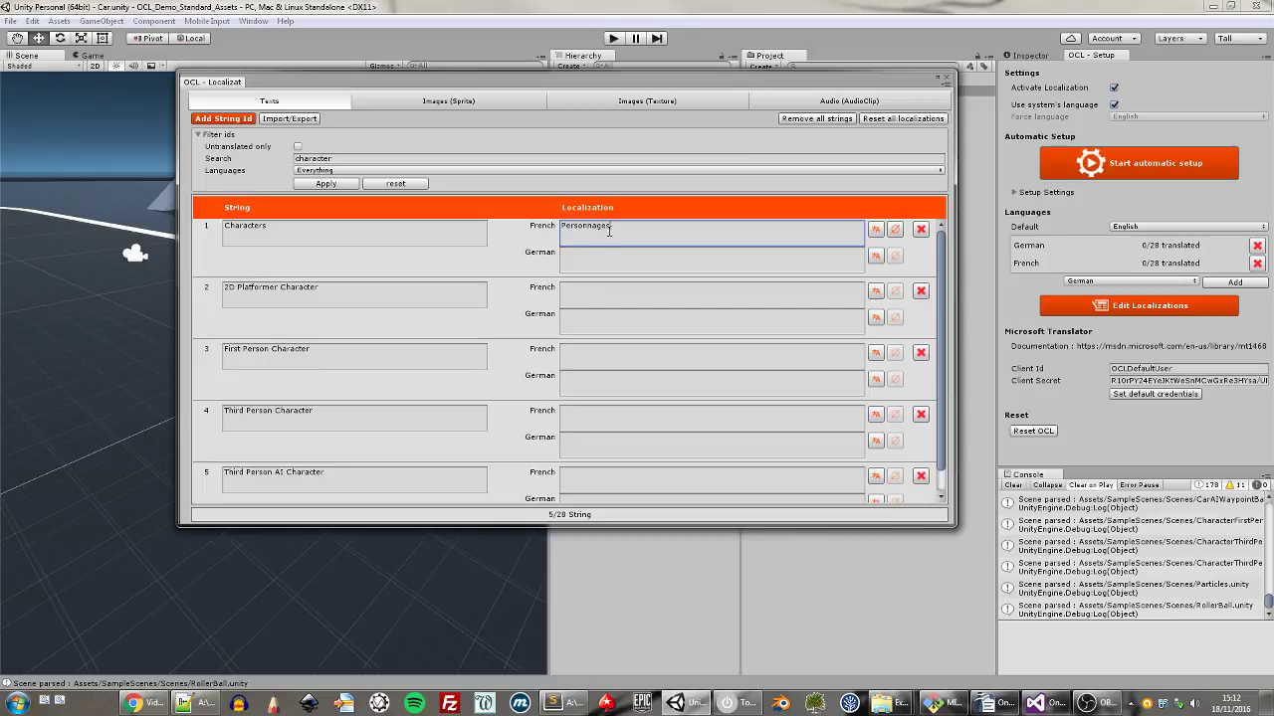
{"action": "left_click", "coordinate": [878, 259]}
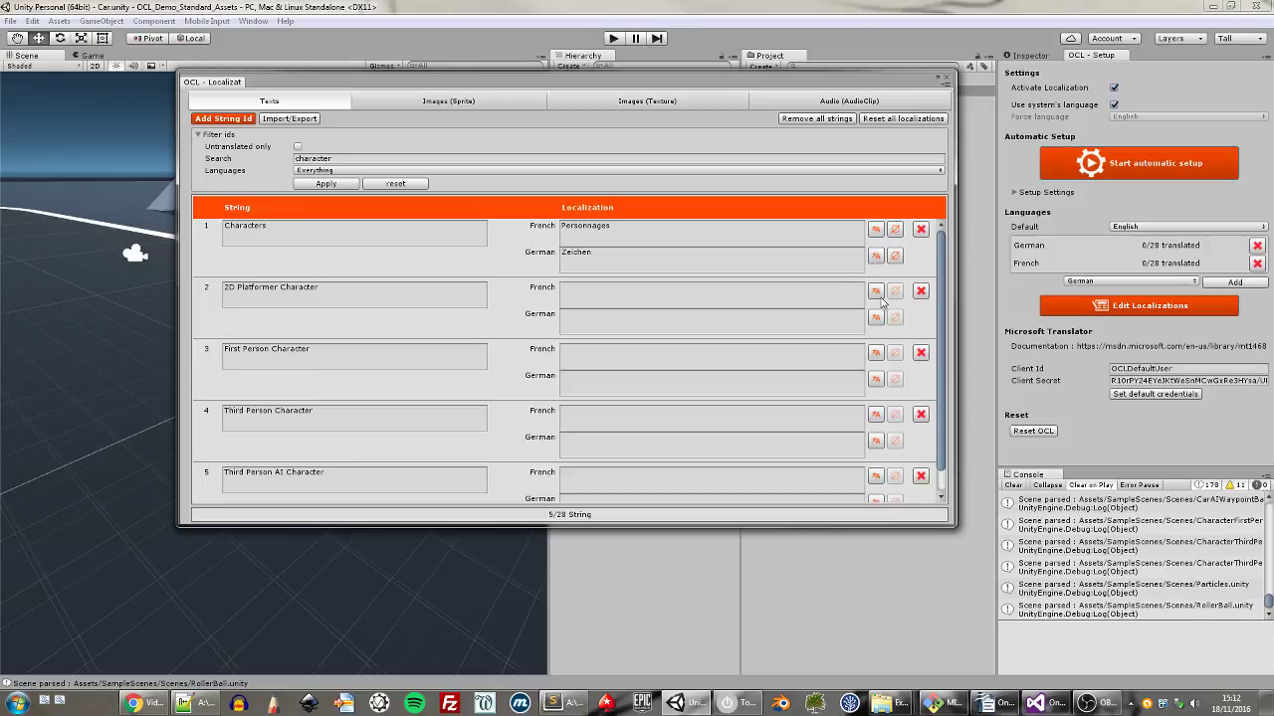
{"action": "left_click", "coordinate": [726, 296]}
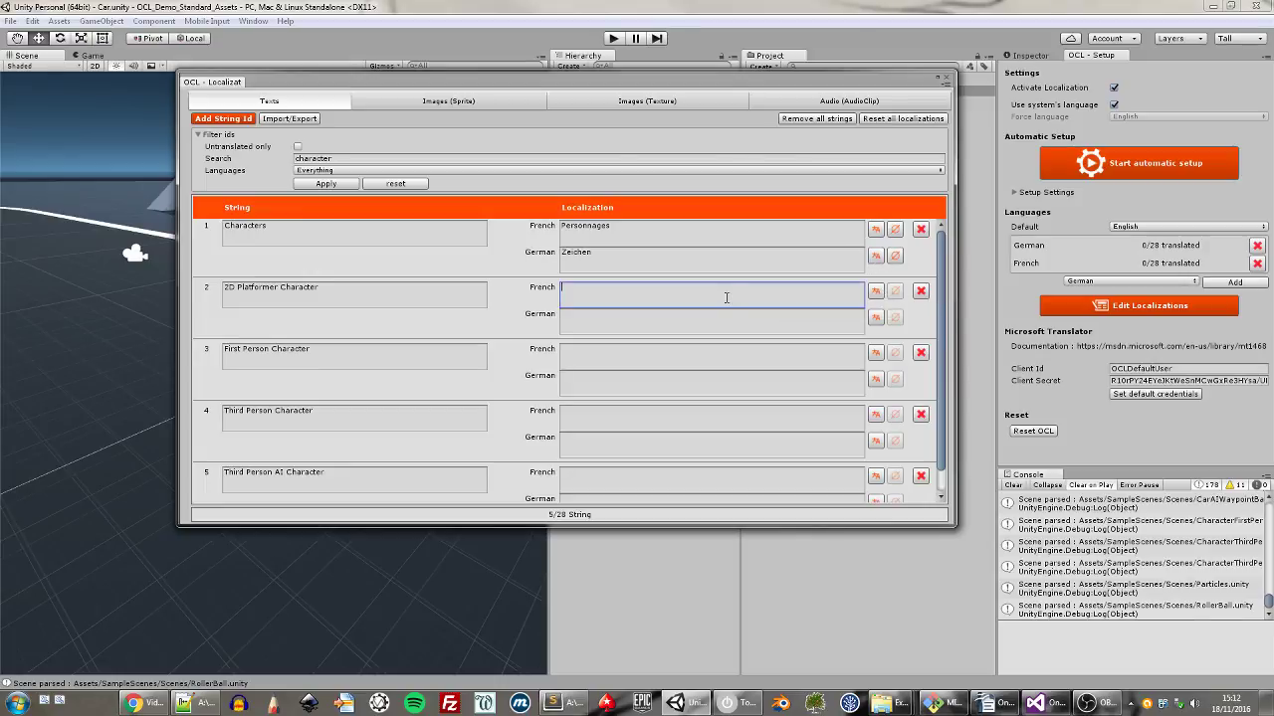
{"action": "type", "text": "Personnage 2D"}
{"action": "left_click", "coordinate": [875, 319]}
{"action": "left_click", "coordinate": [630, 361]}
{"action": "type", "text": "Per"}
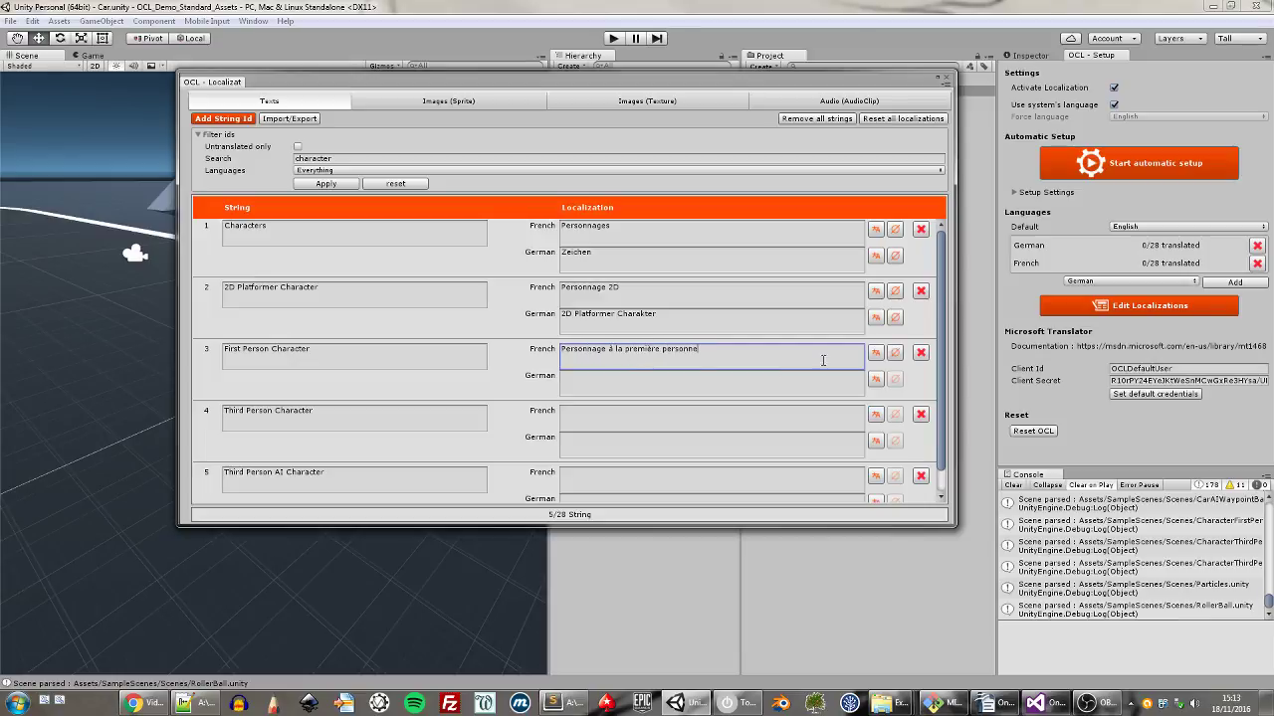
{"action": "left_click", "coordinate": [875, 379]}
- Translate Third Person Character and Third Person AI Character into French and German
{"action": "left_click", "coordinate": [626, 421]}
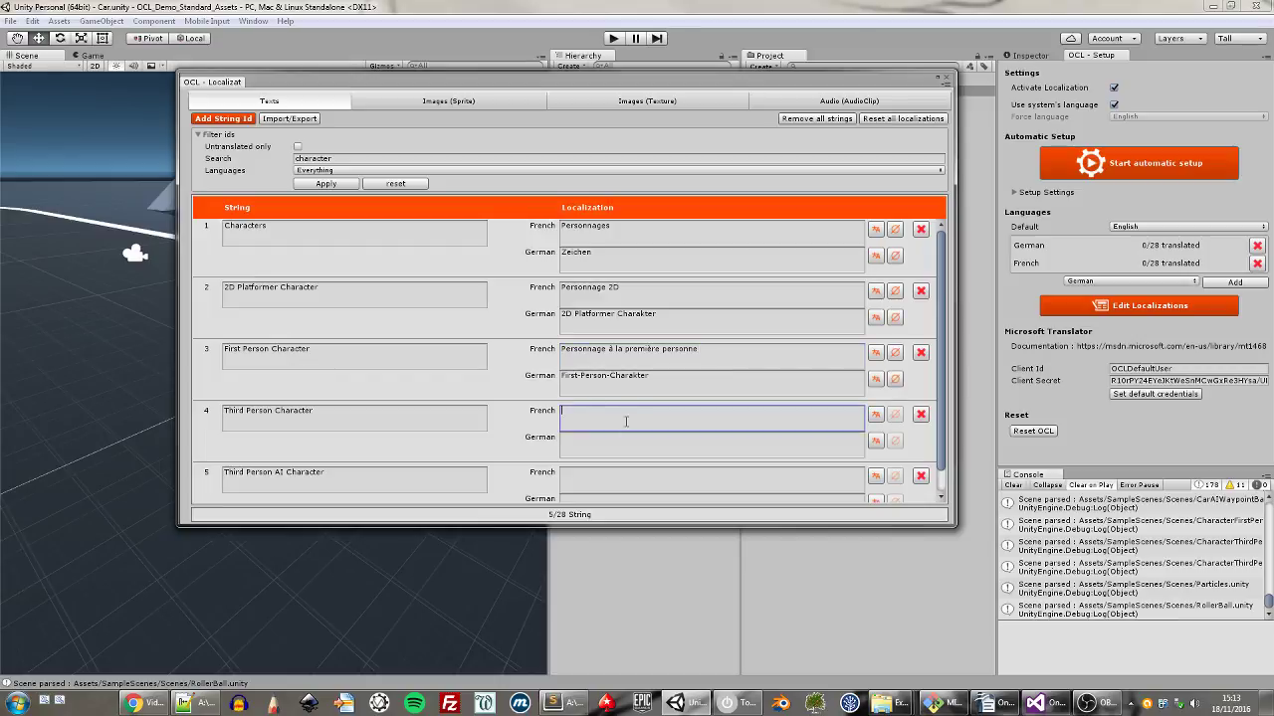
{"action": "type", "text": "Personnage à la troisième "}
{"action": "type", "text": "personne"}
{"action": "left_click", "coordinate": [876, 441]}
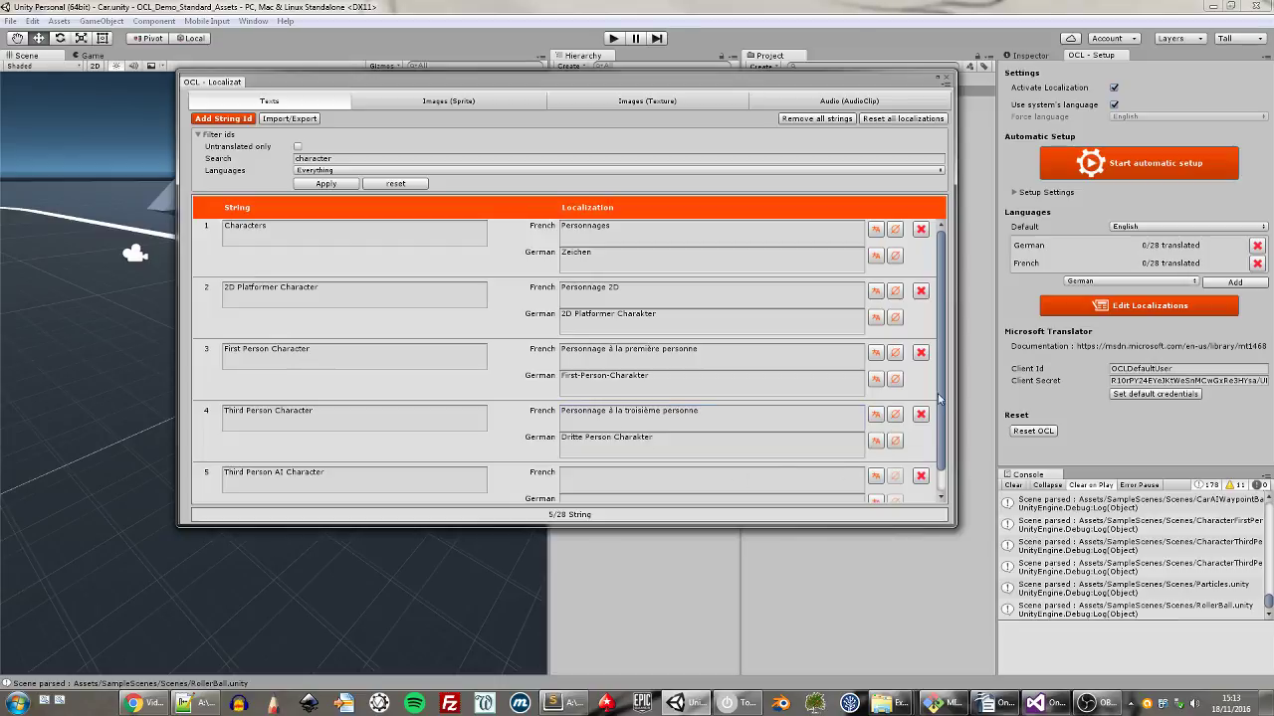
{"action": "scroll", "coordinate": [944, 447], "scroll_direction": "down", "scroll_amount": 2}
{"action": "left_click", "coordinate": [658, 455]}
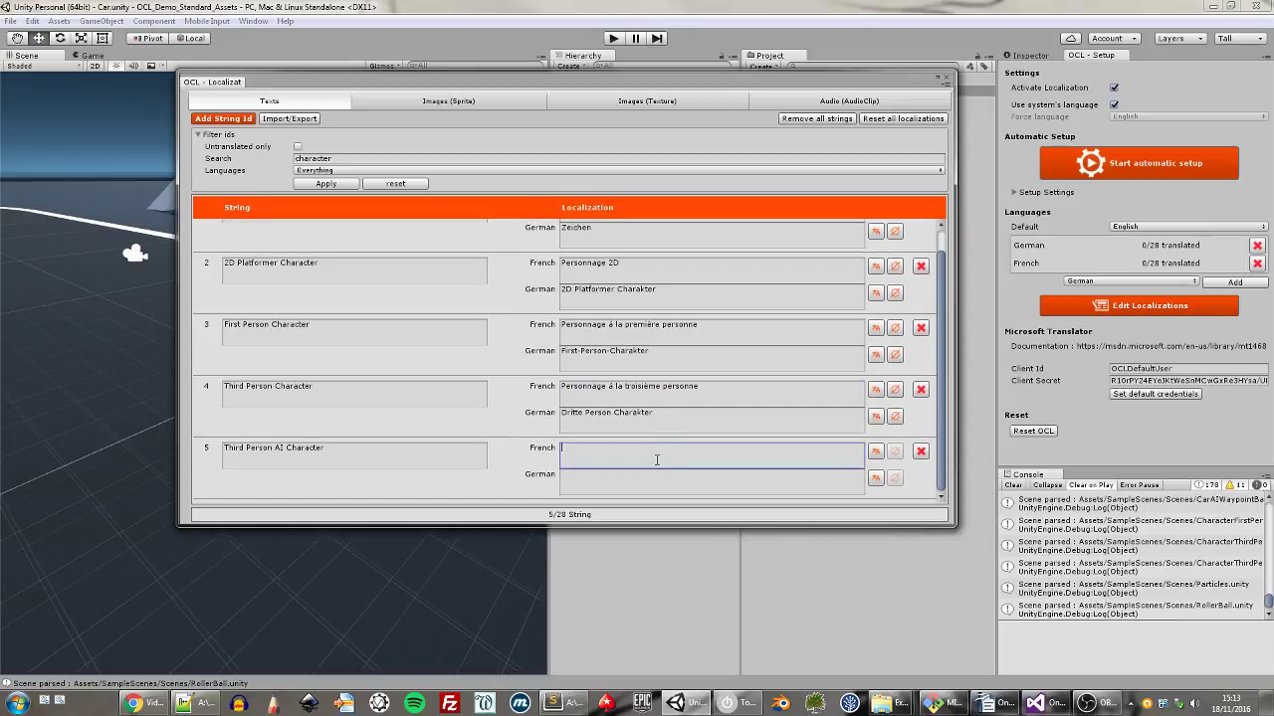
{"action": "type", "text": "Personnage à la troisième personne automatique"}
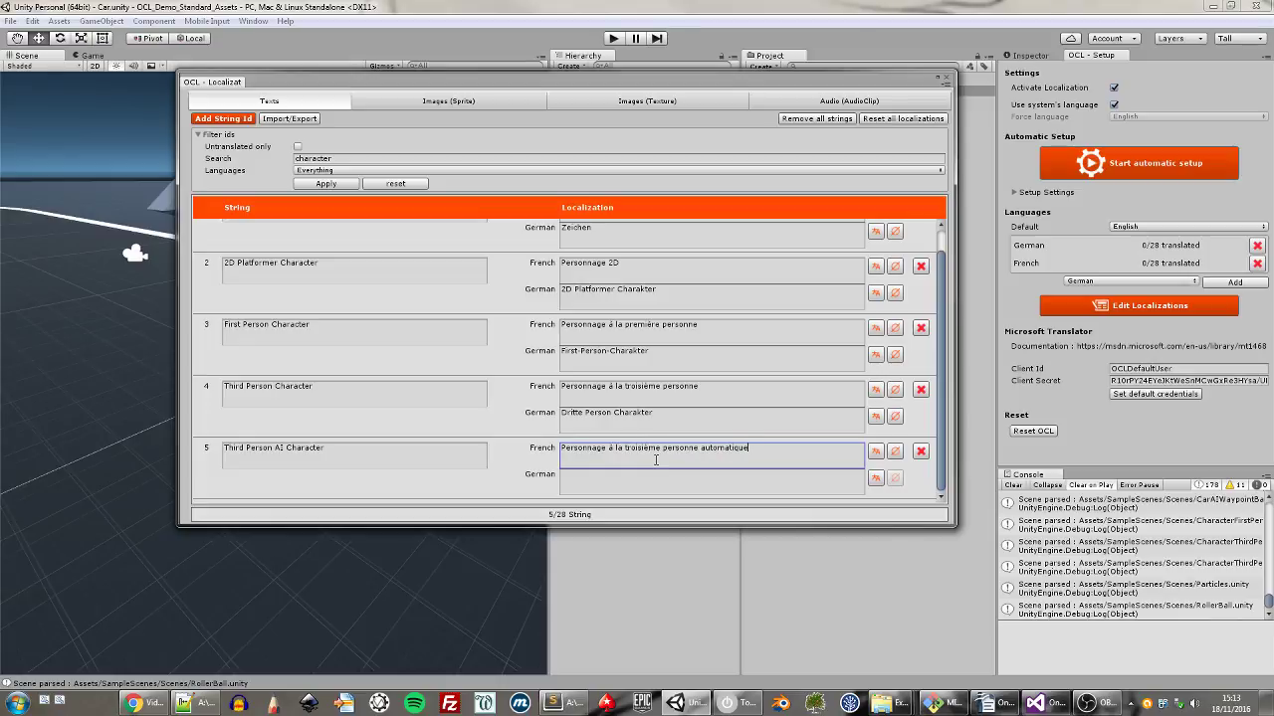
{"action": "left_click", "coordinate": [877, 481]}
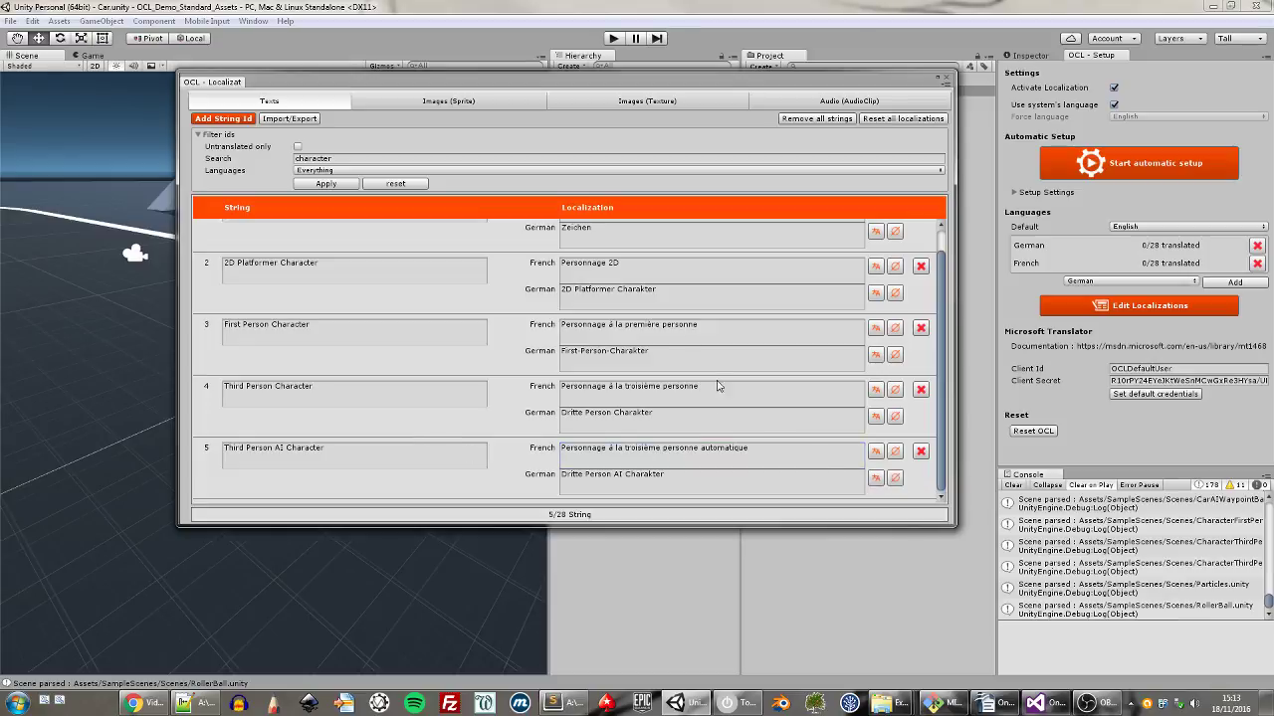
- Close the localization editor, play the scene and open the French Personnages menu section
{"action": "left_click", "coordinate": [947, 79]}
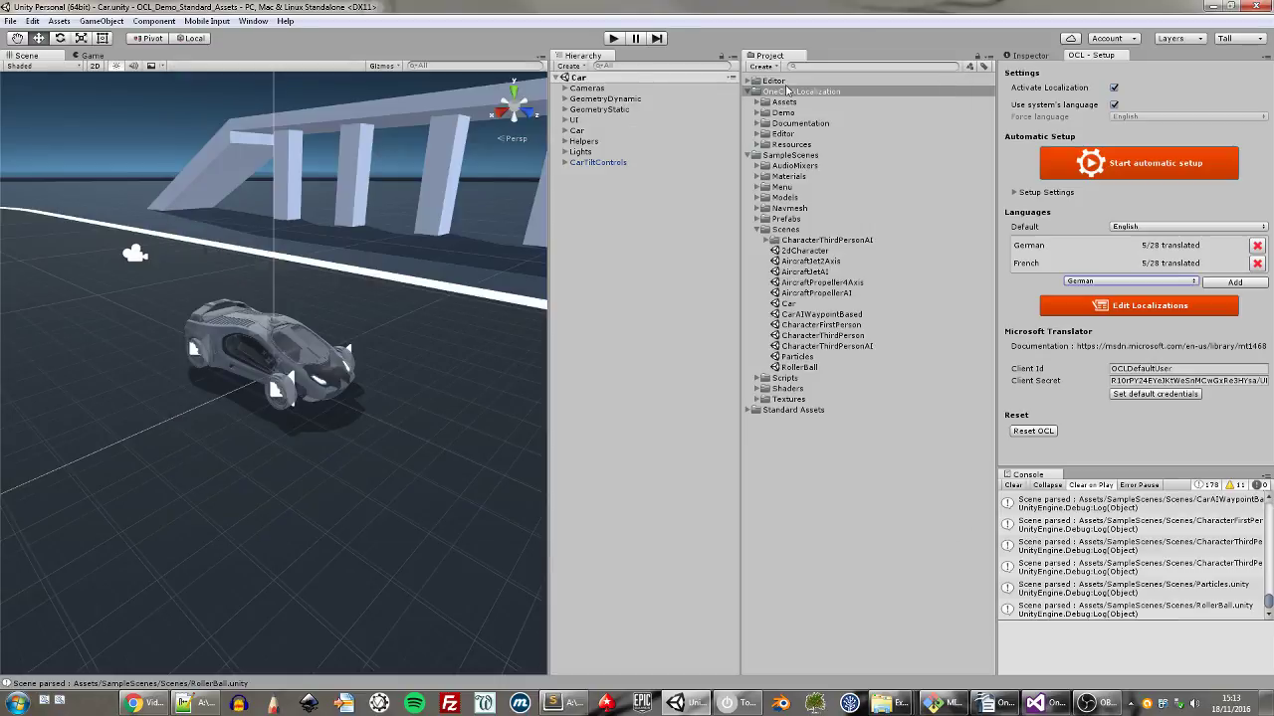
{"action": "left_click", "coordinate": [614, 38]}
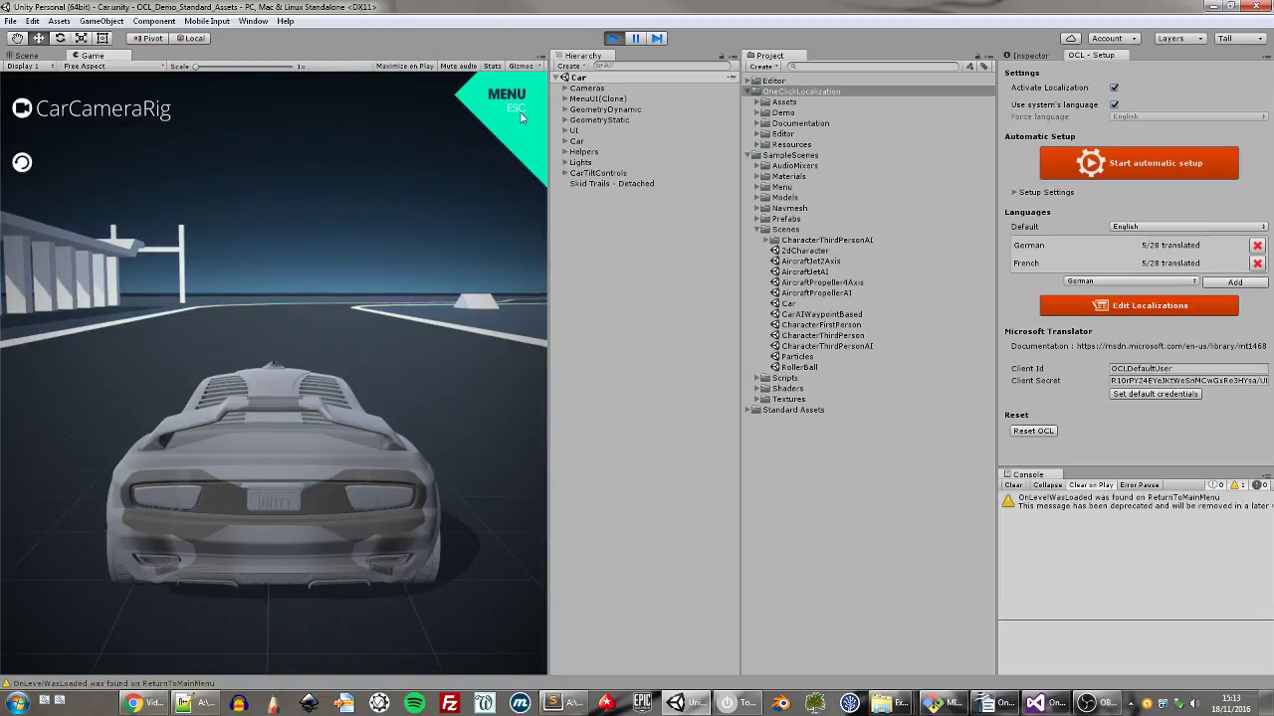
{"action": "left_click", "coordinate": [521, 116]}
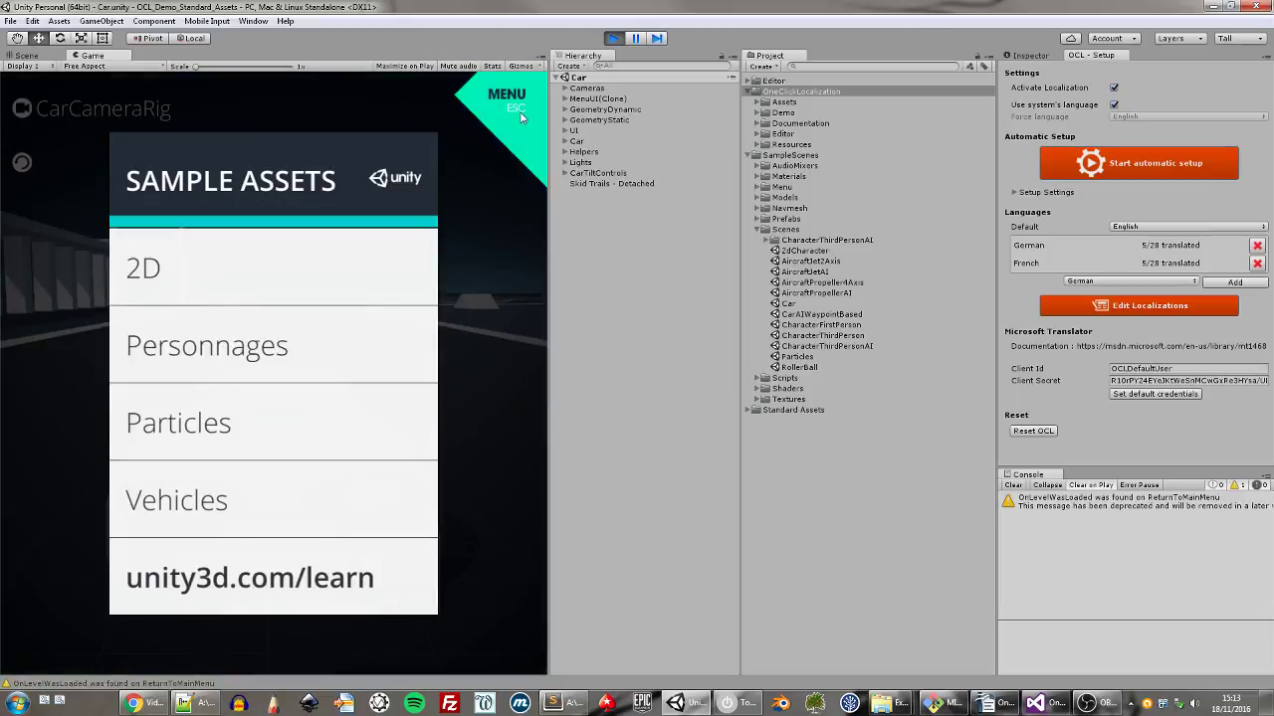
{"action": "left_click", "coordinate": [251, 347]}
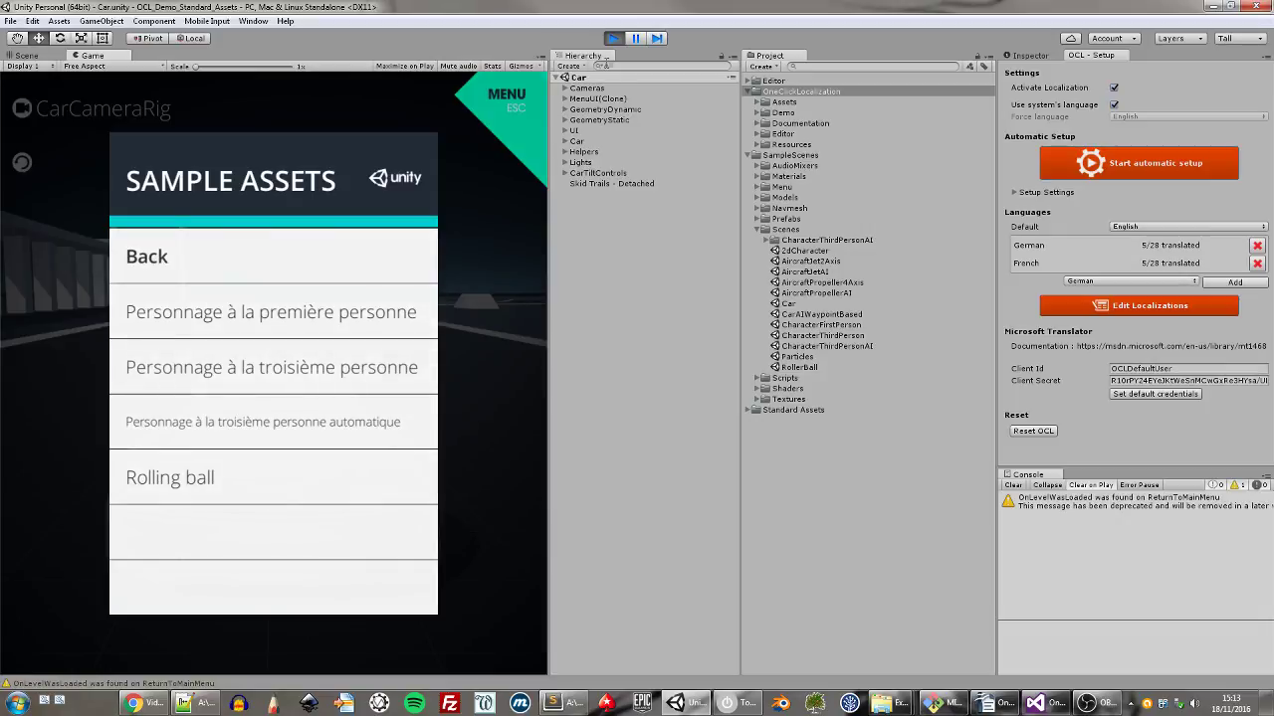
- Stop the game, disable Use system's language and force German
{"action": "left_click", "coordinate": [613, 38]}
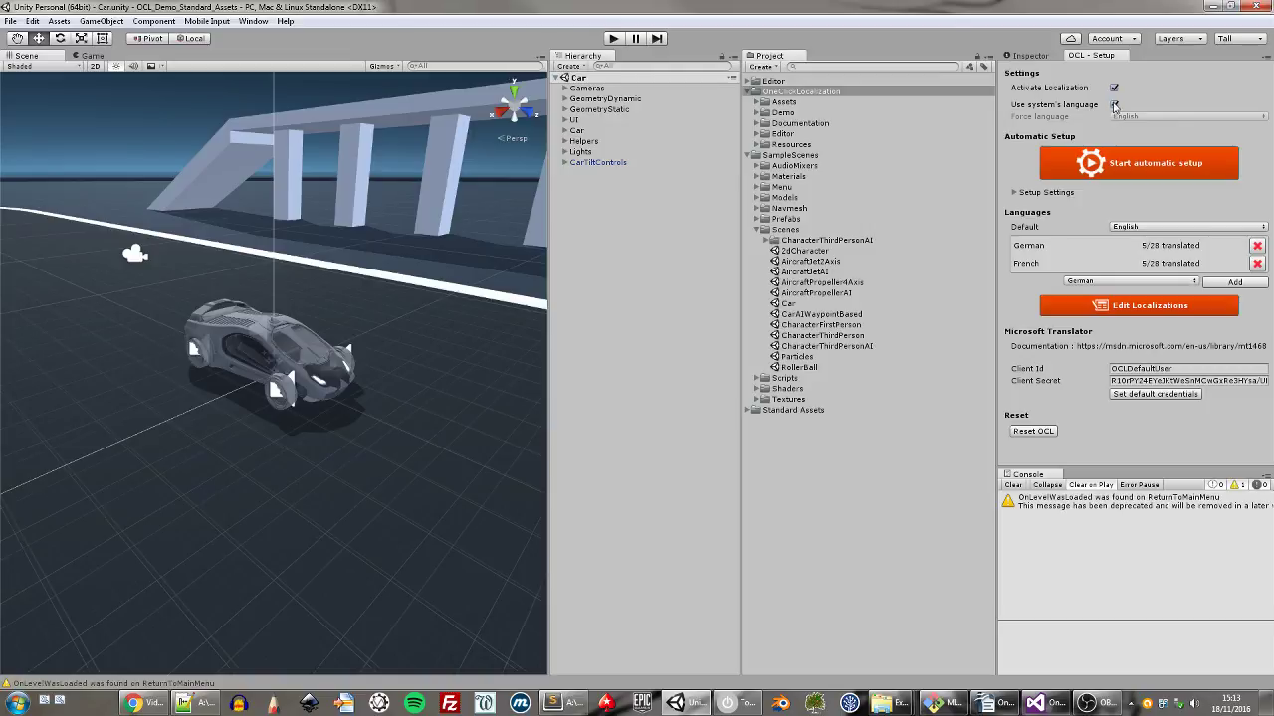
{"action": "left_click", "coordinate": [1113, 104]}
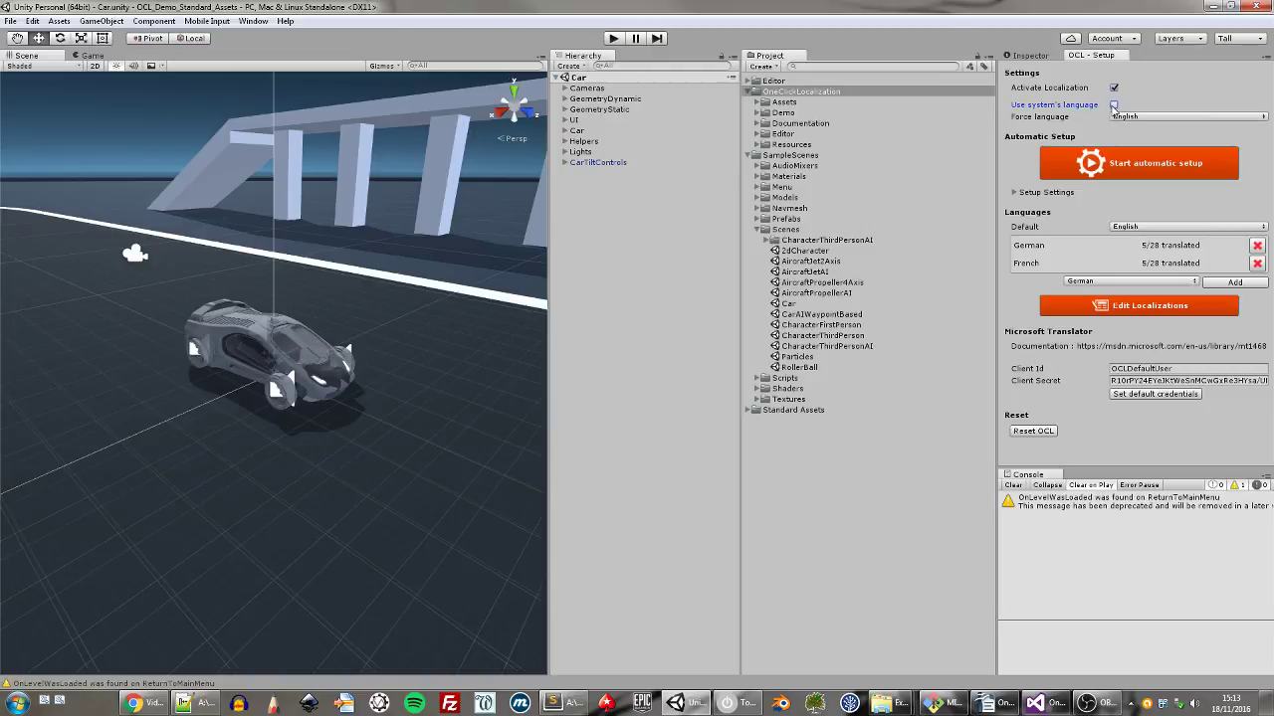
{"action": "left_click", "coordinate": [1173, 119]}
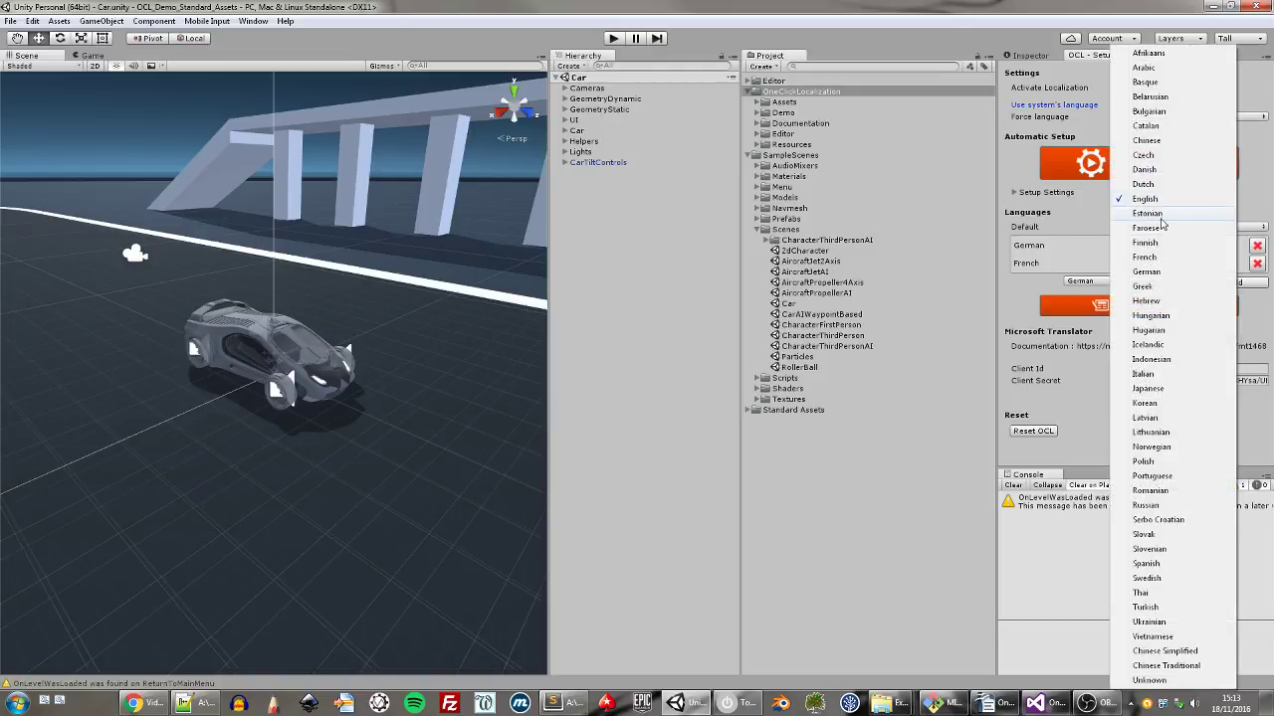
{"action": "left_click", "coordinate": [1158, 272]}
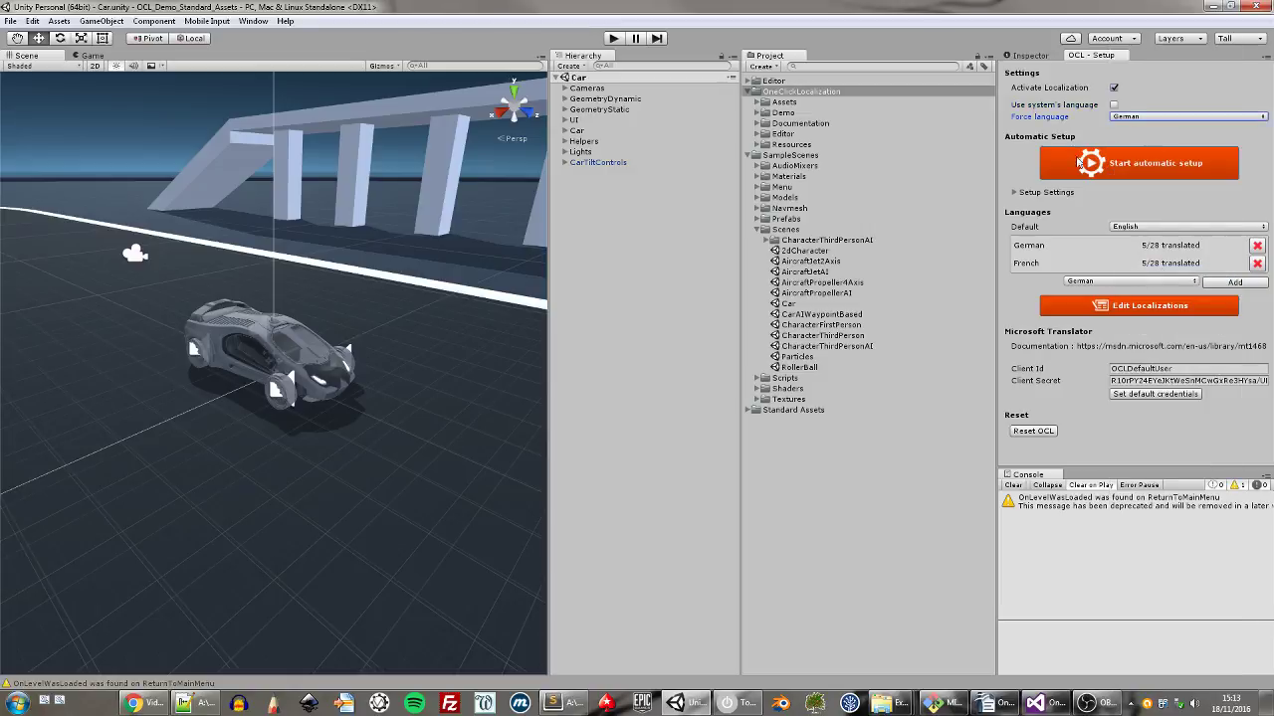
{"action": "left_click", "coordinate": [612, 37]}
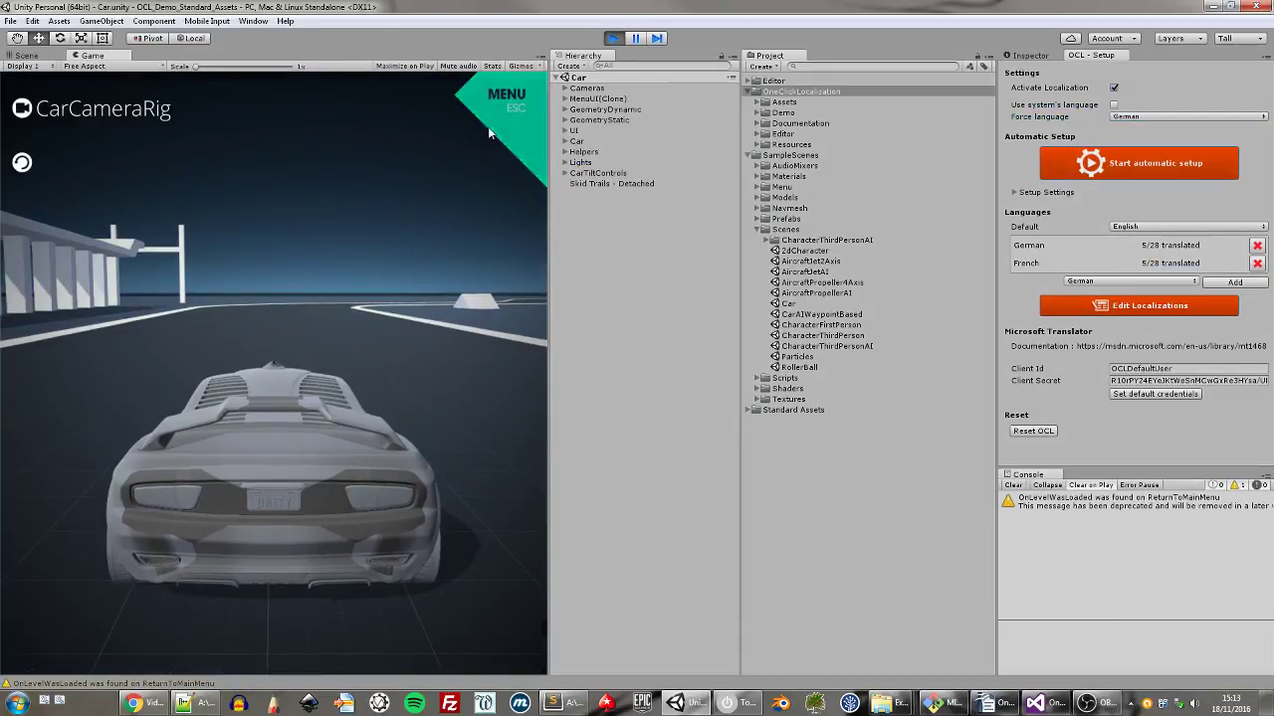
{"action": "left_click", "coordinate": [487, 126]}
{"action": "left_click", "coordinate": [251, 346]}
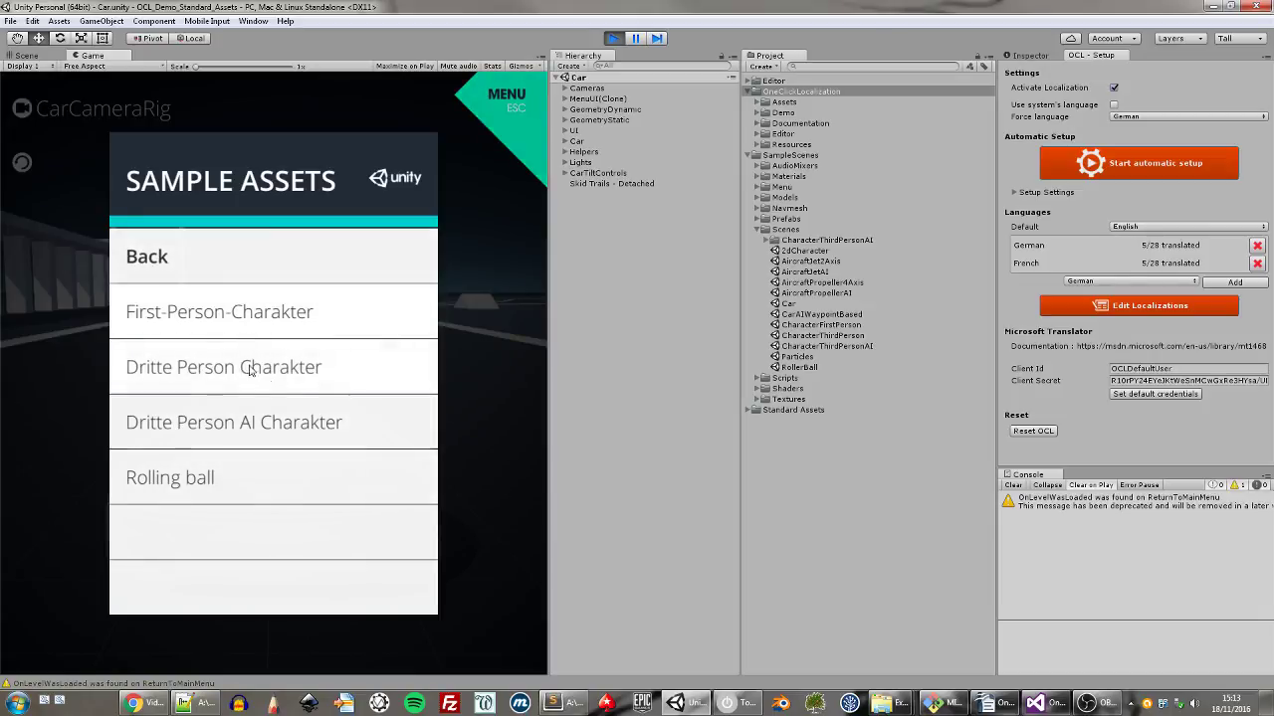
{"action": "left_click", "coordinate": [301, 258]}
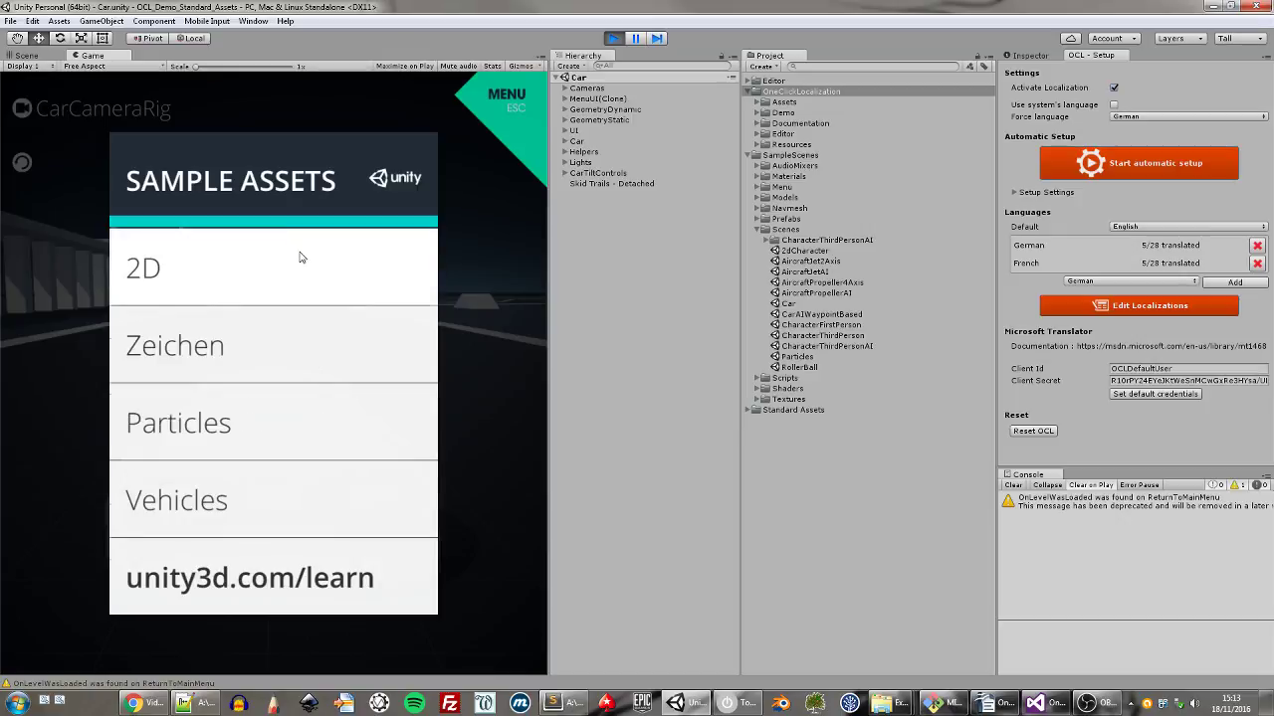
{"action": "left_click", "coordinate": [611, 37]}
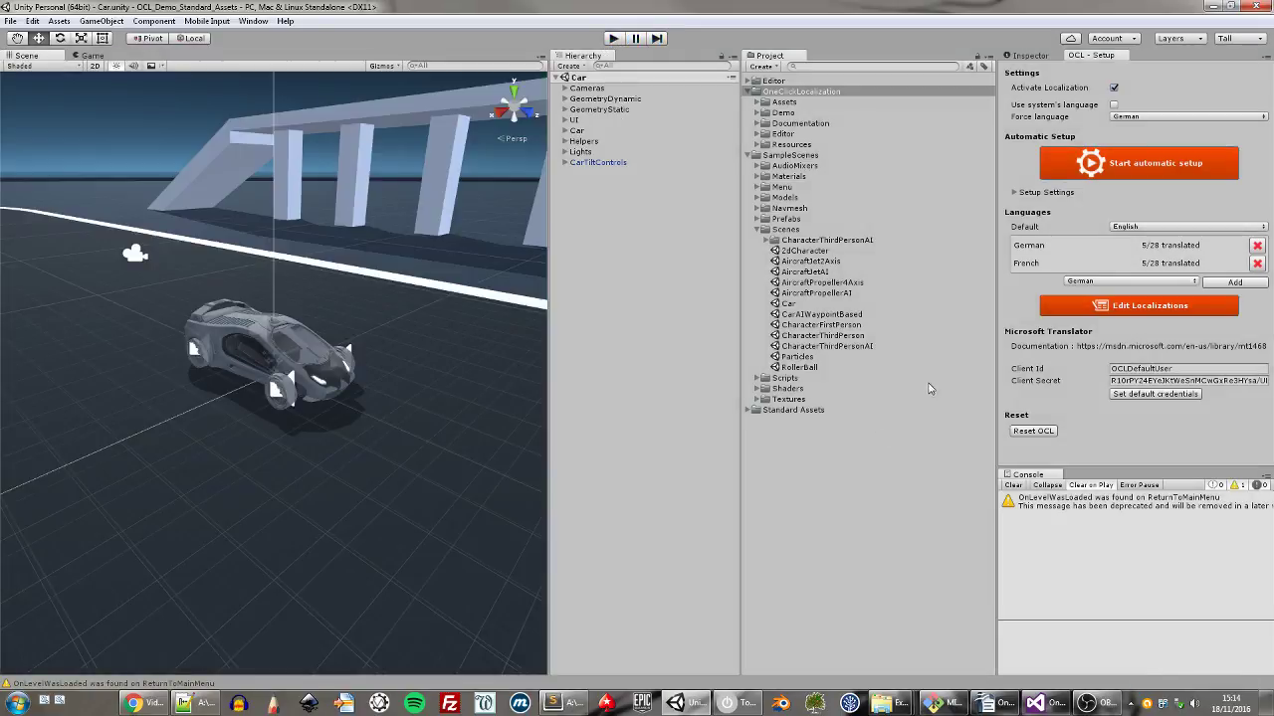